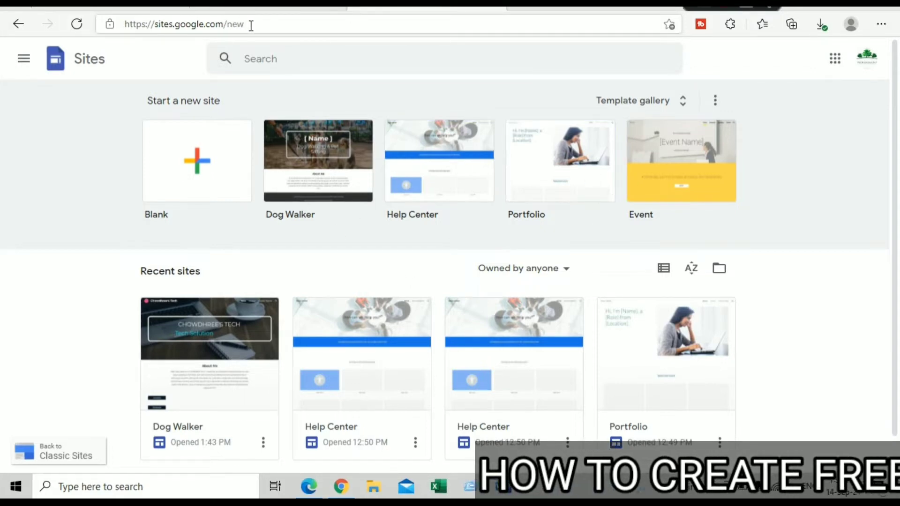
pyautogui.moveTo(253, 26); pyautogui.dragTo(163, 25)
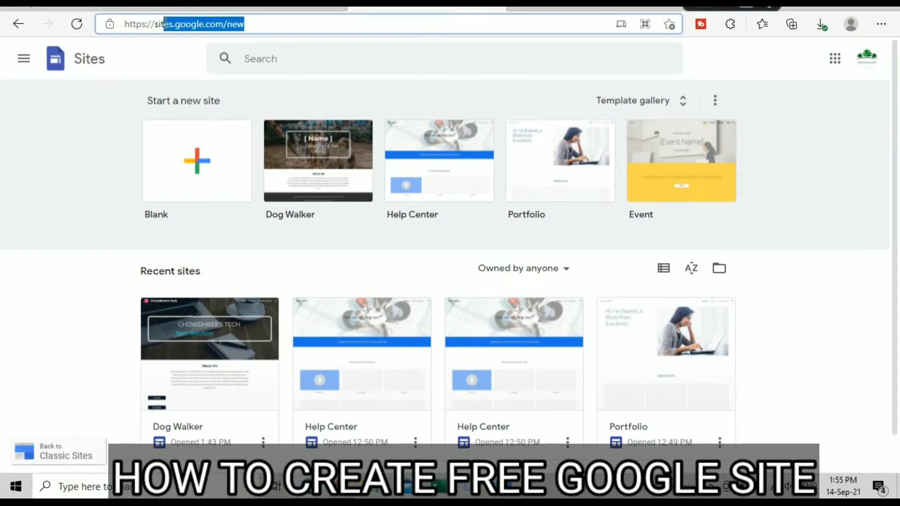
pyautogui.click(227, 24)
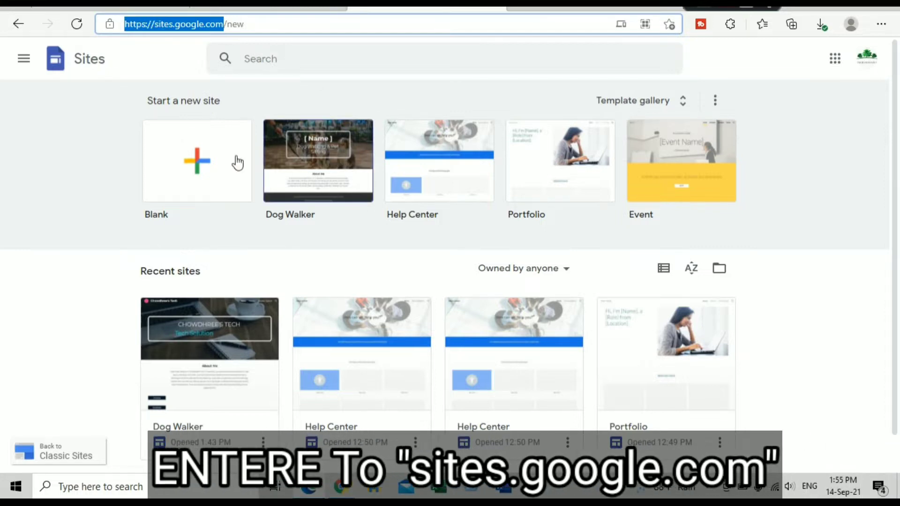
pyautogui.click(102, 174)
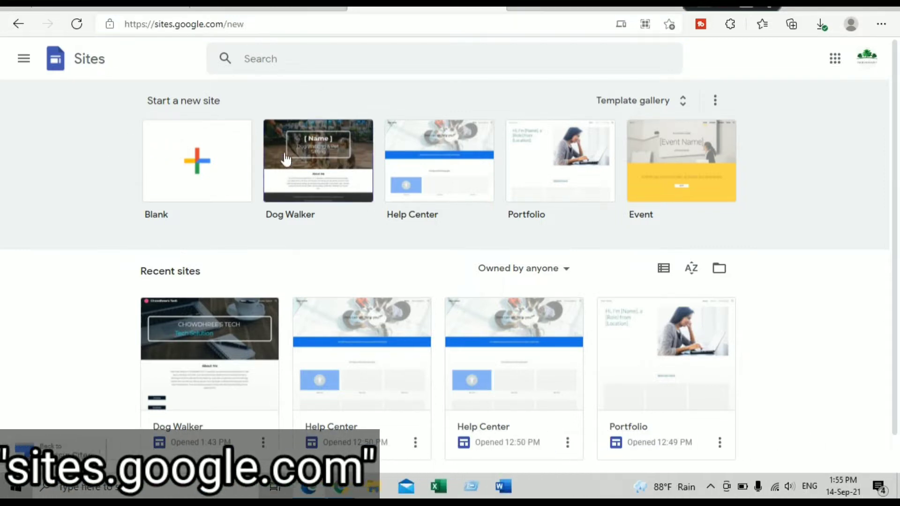
pyautogui.scroll(-1, 257, 148)
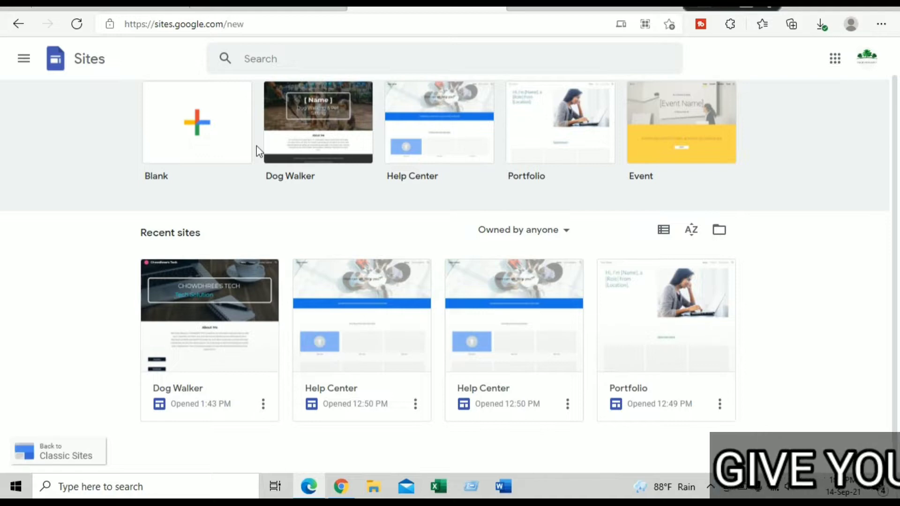
pyautogui.scroll(1, 666, 320)
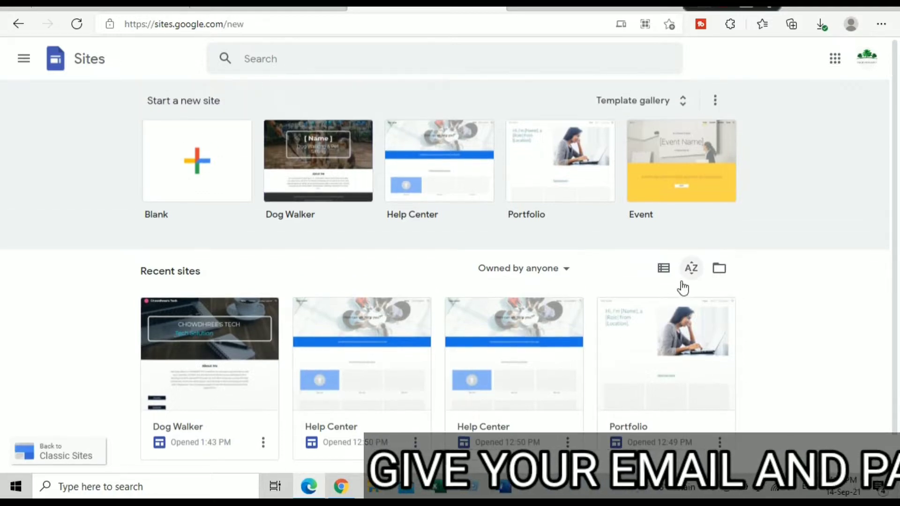
pyautogui.scroll(-1, 680, 287)
pyautogui.scroll(1, 664, 328)
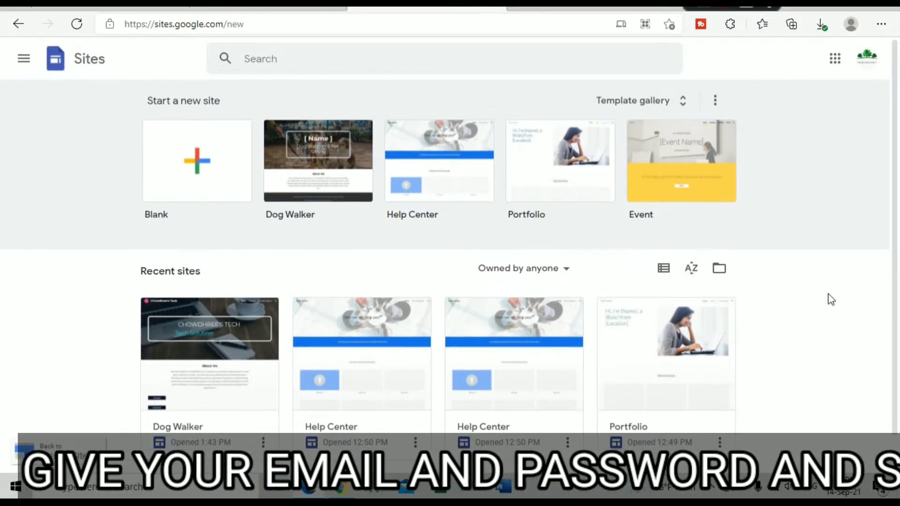
pyautogui.scroll(-1, 820, 288)
pyautogui.scroll(1, 814, 285)
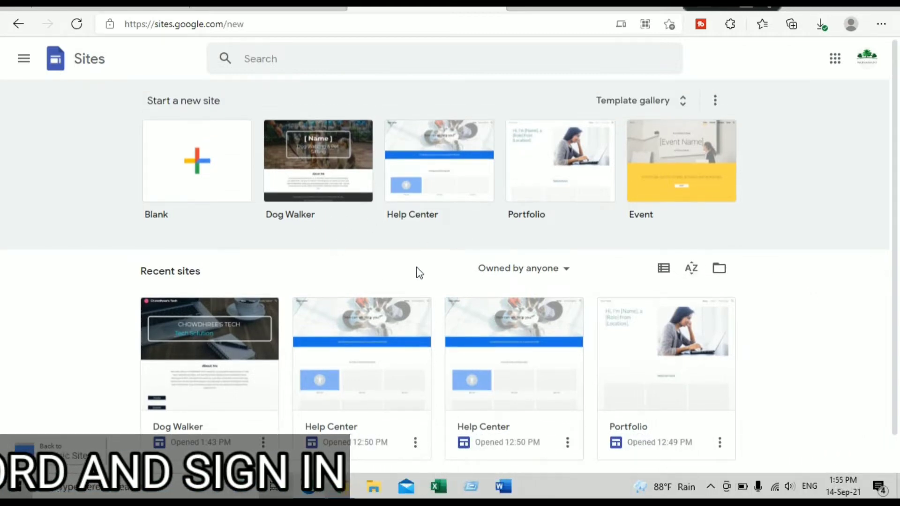
# Create a new site from the Dog Walker template and replace the header title with "Chowdhree's Tech".
pyautogui.click(311, 154)
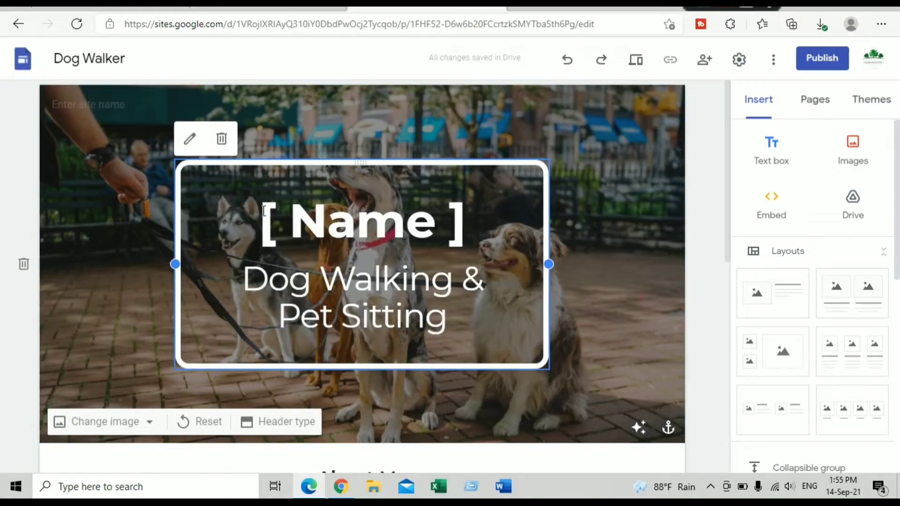
pyautogui.moveTo(264, 211); pyautogui.dragTo(417, 213)
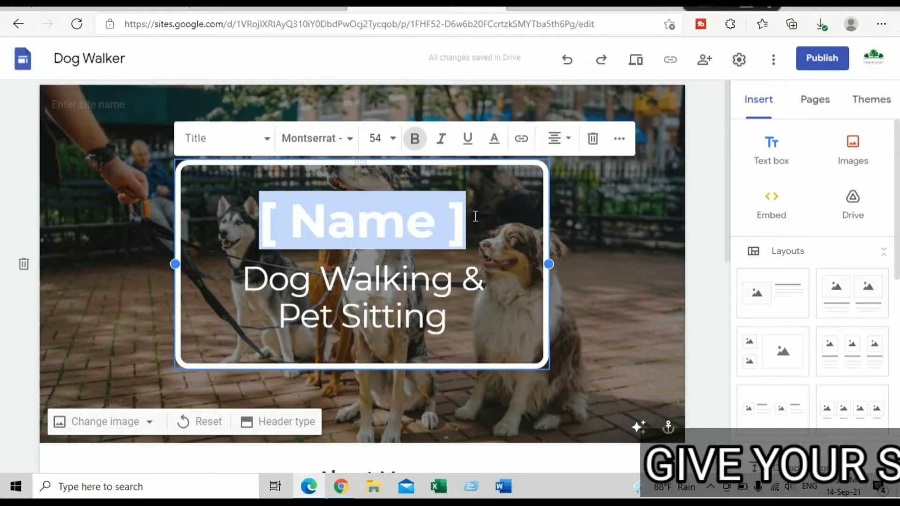
pyautogui.write('Chow')
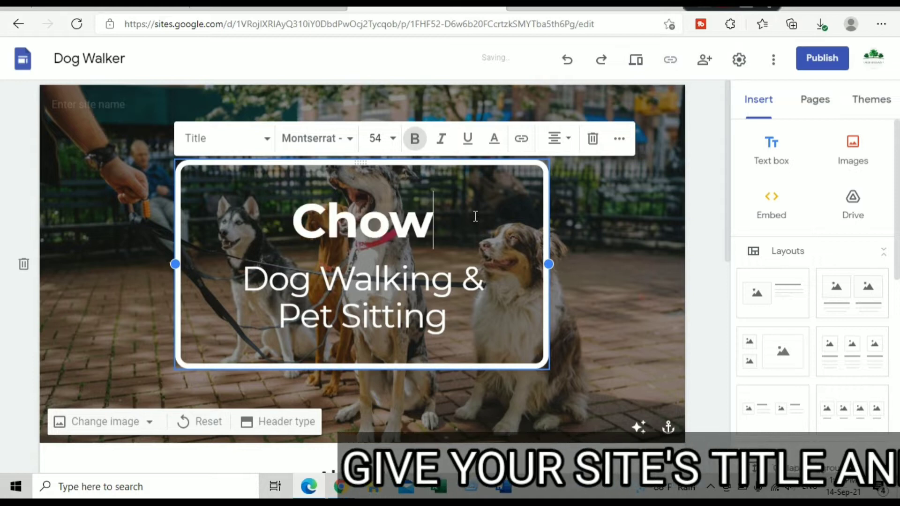
pyautogui.write('dhree')
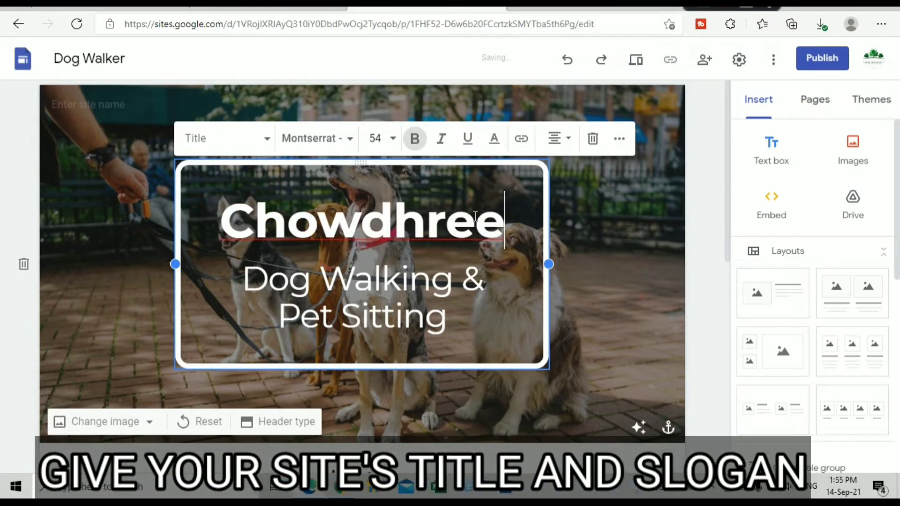
pyautogui.press('Return')
pyautogui.write("'s")
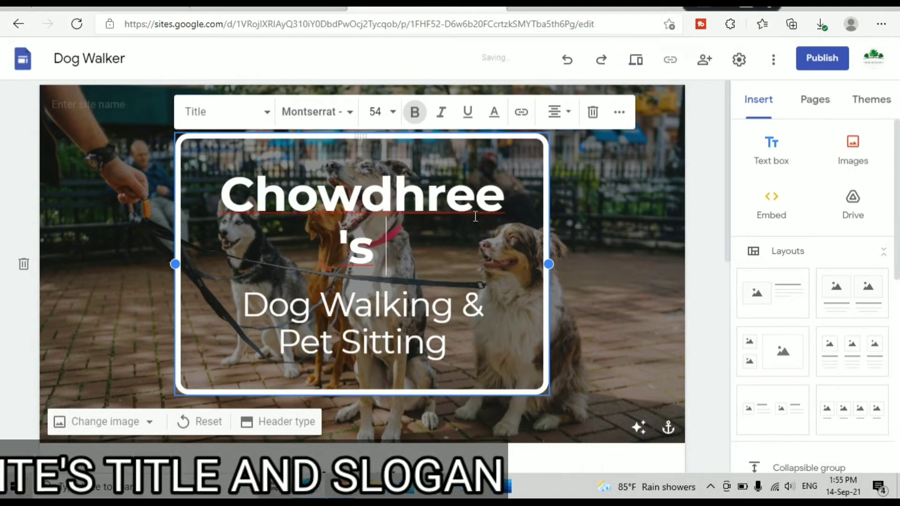
pyautogui.write(' Tech')
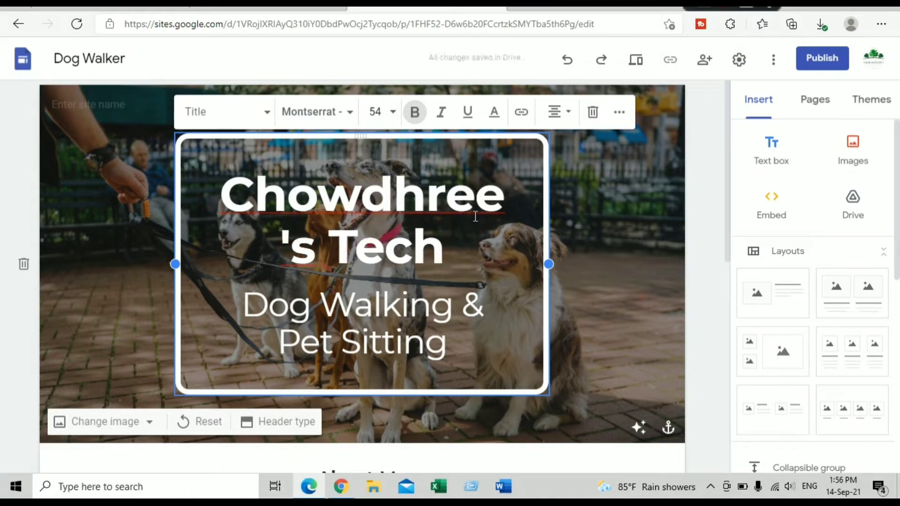
# Replace the "Dog Walking & Pet Sitting" subtitle in the header with "Tech Solutions".
pyautogui.moveTo(246, 306); pyautogui.dragTo(437, 359)
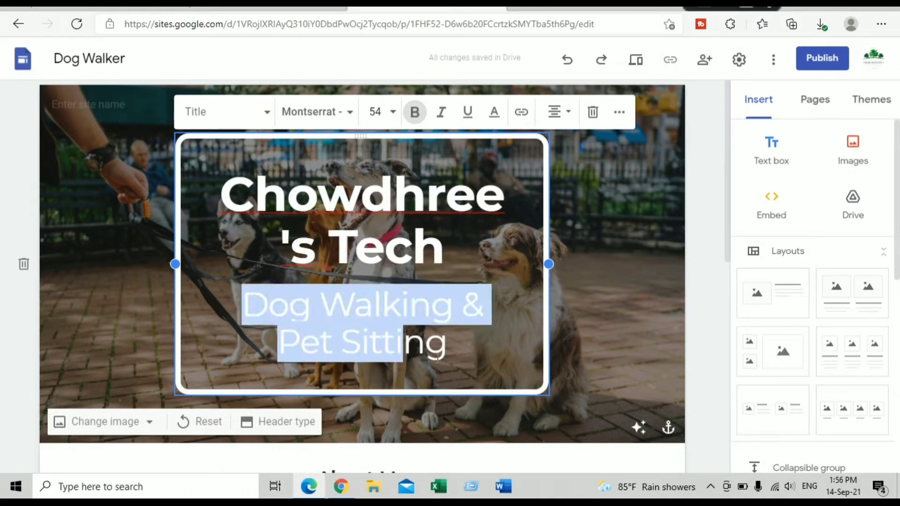
pyautogui.write('Tech')
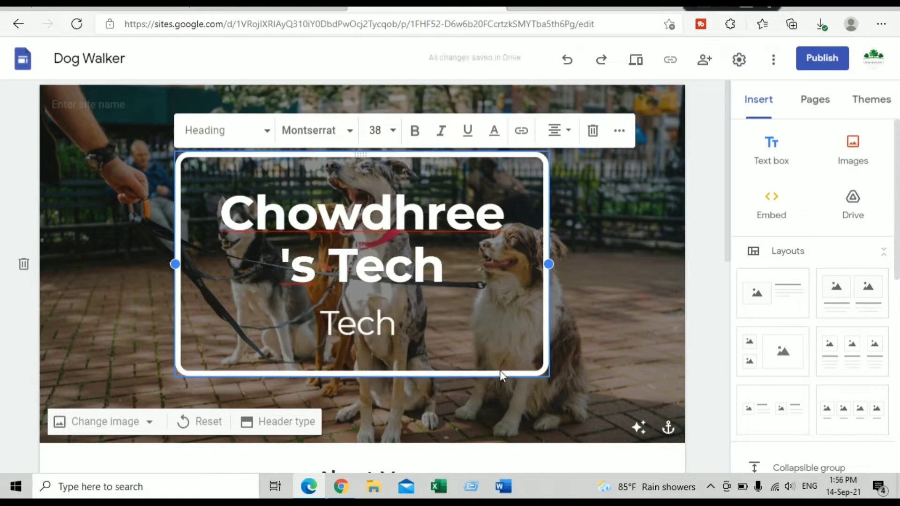
pyautogui.write(' Solutions')
pyautogui.click(284, 378)
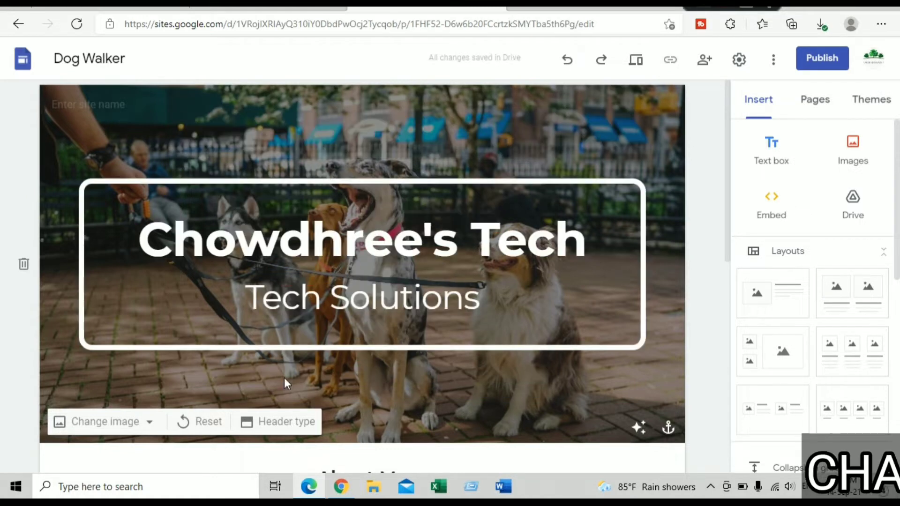
# Replace the header's background photo with the dark typewriter keys image from the gallery.
pyautogui.click(150, 424)
pyautogui.scroll(-3, 148, 432)
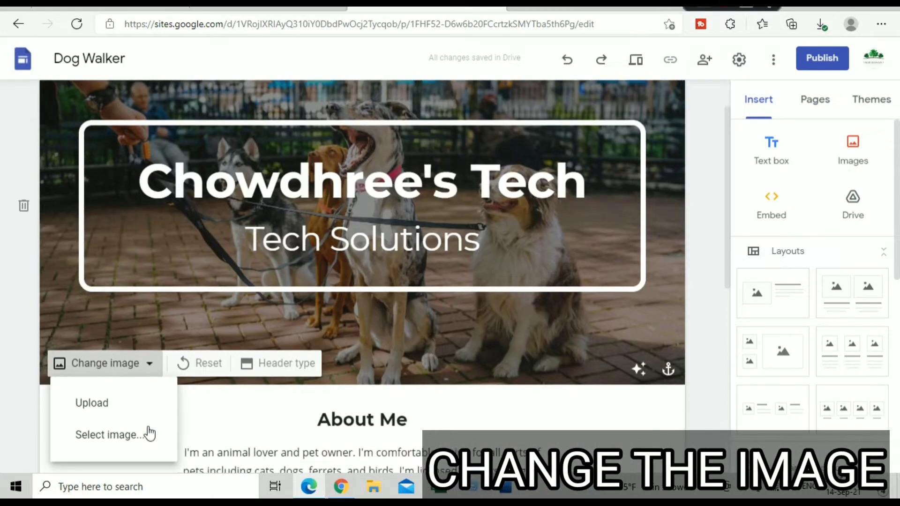
pyautogui.click(99, 378)
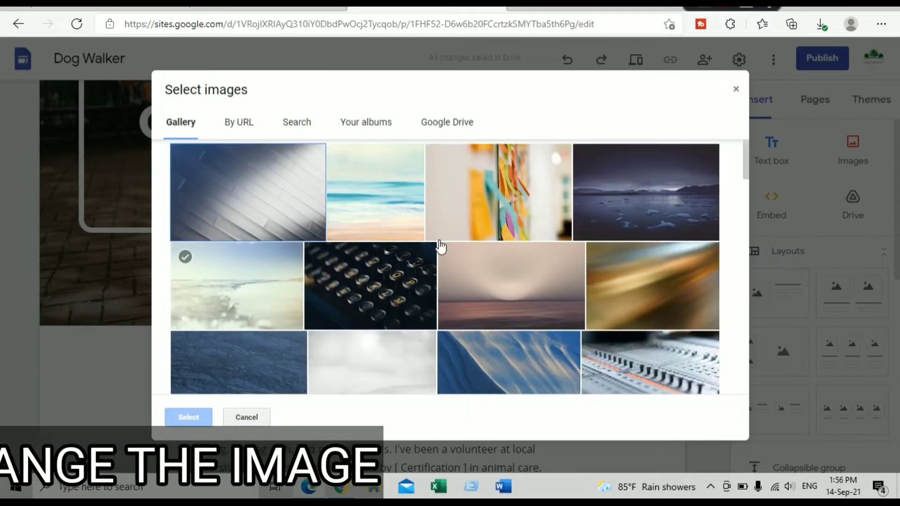
pyautogui.scroll(-1, 580, 286)
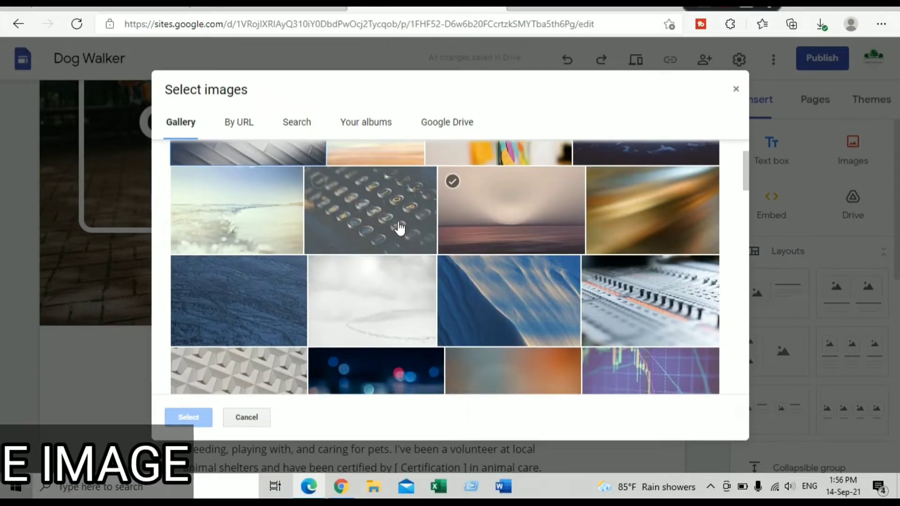
pyautogui.click(374, 215)
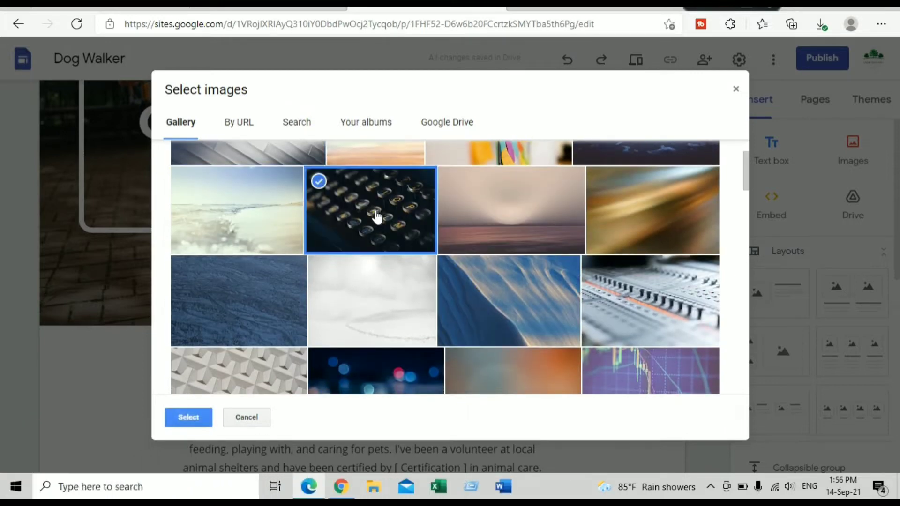
pyautogui.click(189, 418)
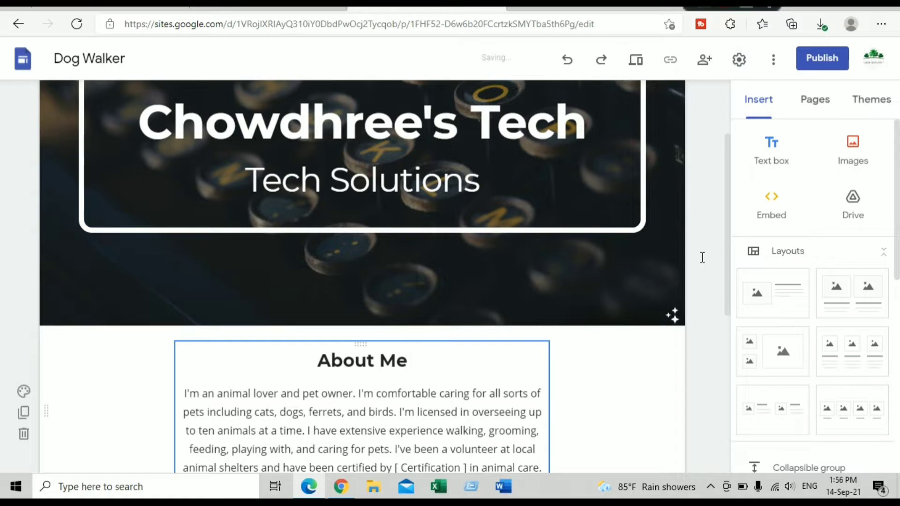
pyautogui.scroll(3, 669, 261)
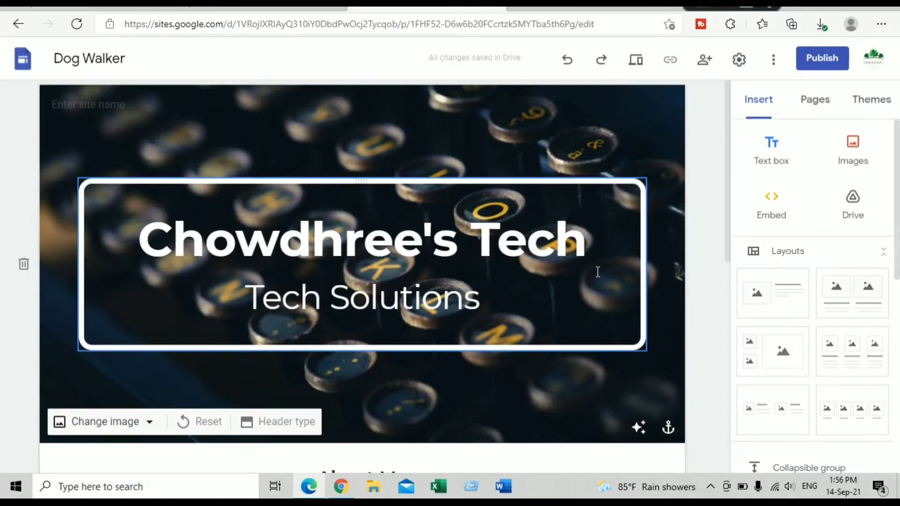
# Try the Banner and Cover header types on the page header and return it to Large banner.
pyautogui.scroll(-4, 664, 322)
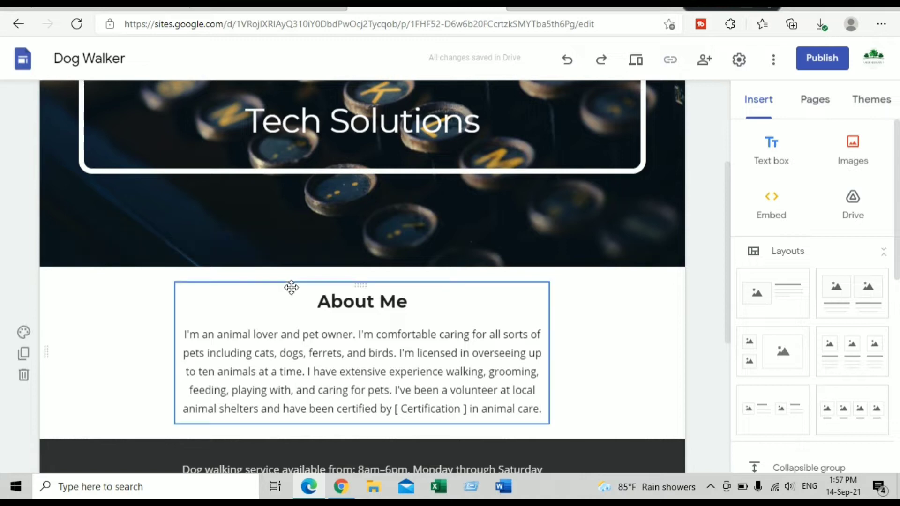
pyautogui.scroll(4, 397, 241)
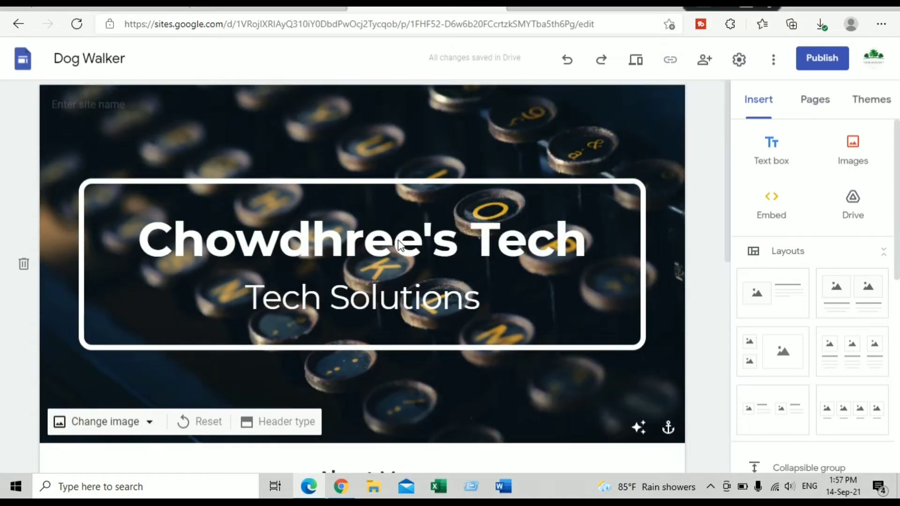
pyautogui.click(299, 434)
pyautogui.click(293, 418)
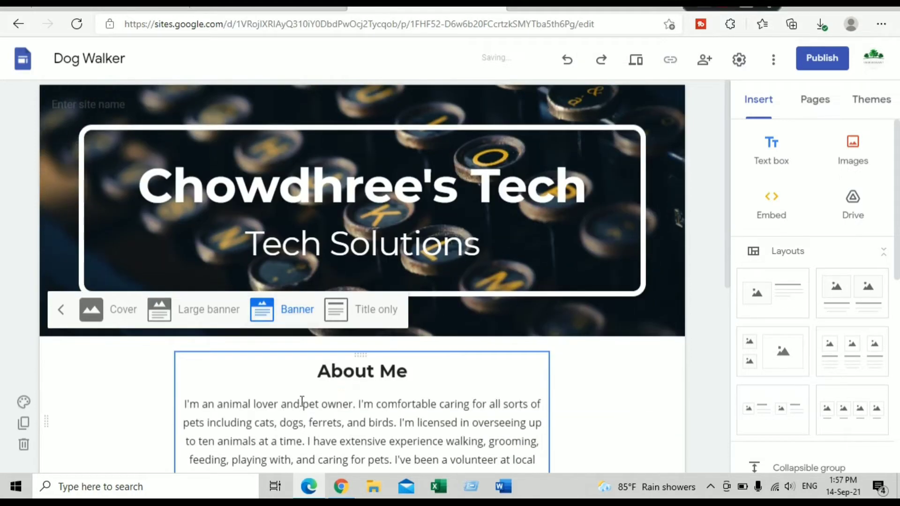
pyautogui.click(132, 311)
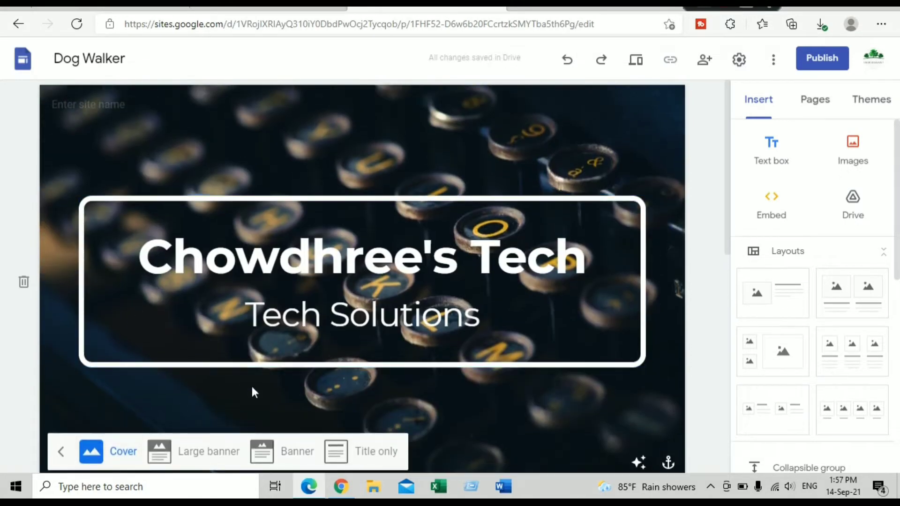
pyautogui.click(219, 454)
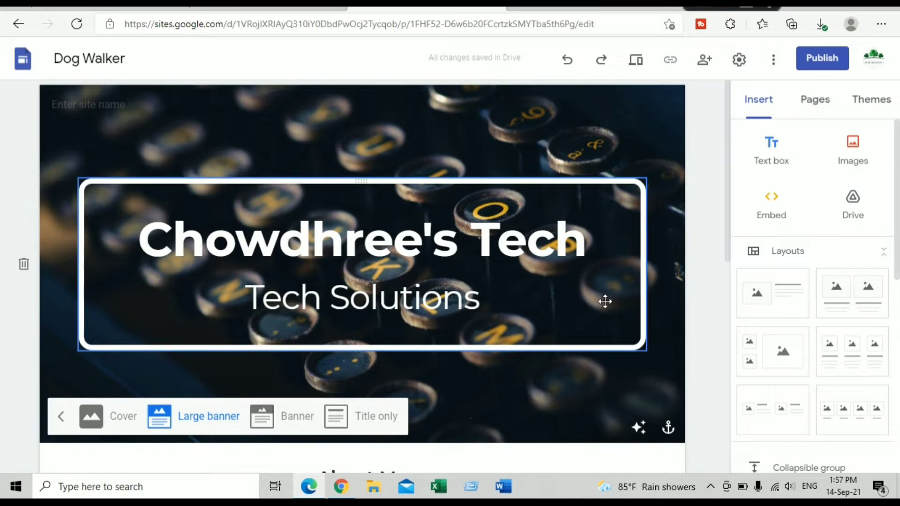
# Enter "Chowdhrees tech" as the site name above the header.
pyautogui.click(103, 106)
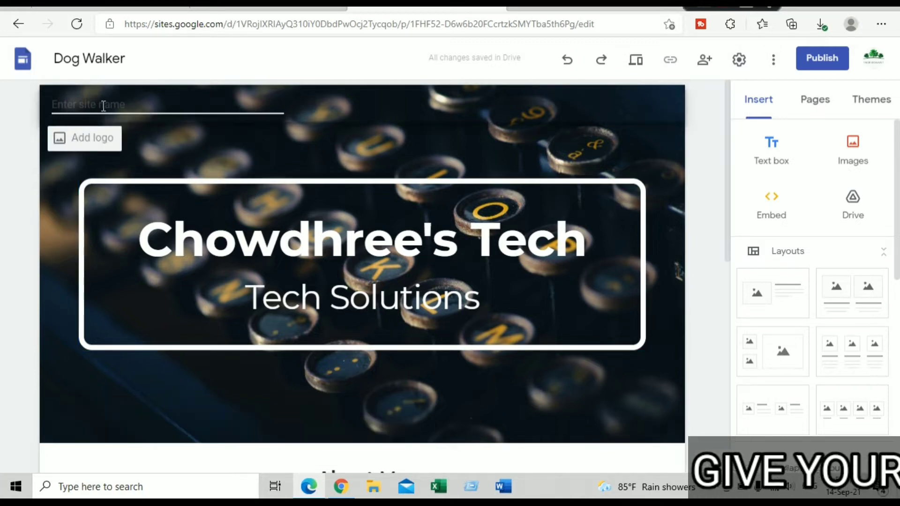
pyautogui.write('Chowdh')
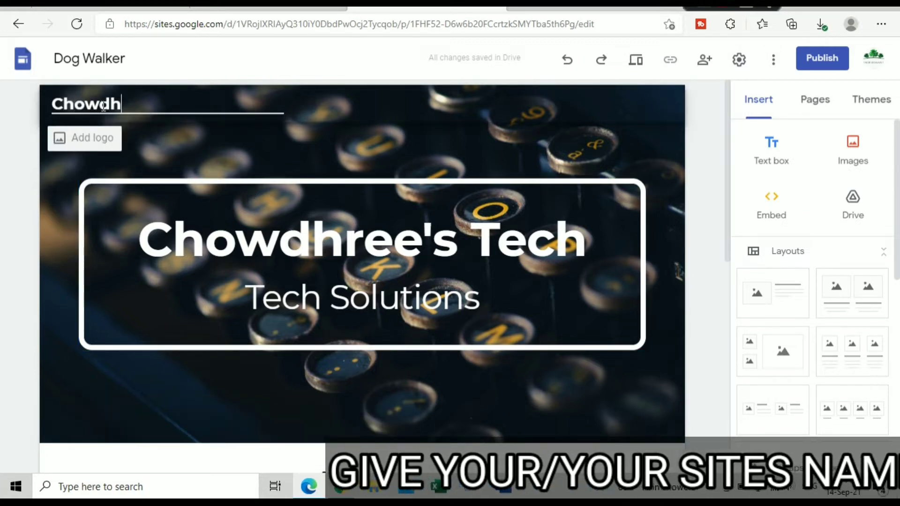
pyautogui.write('rees t')
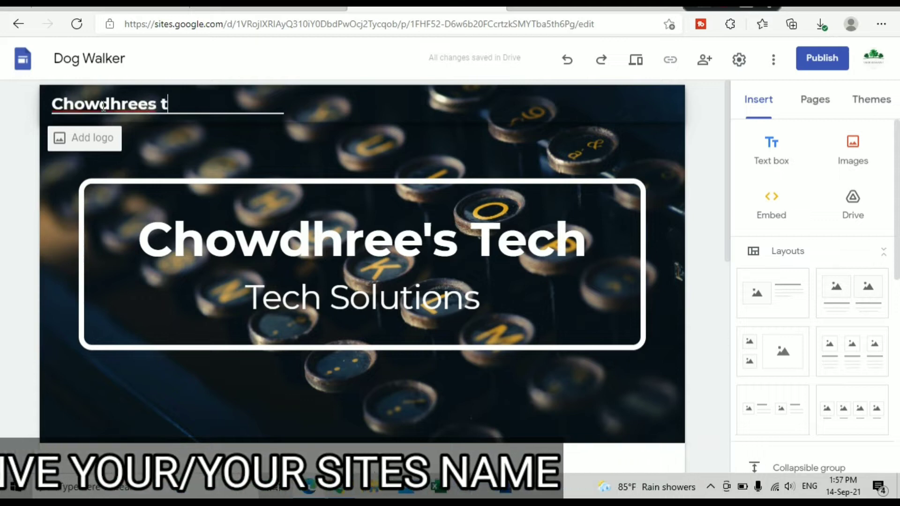
pyautogui.write('ech')
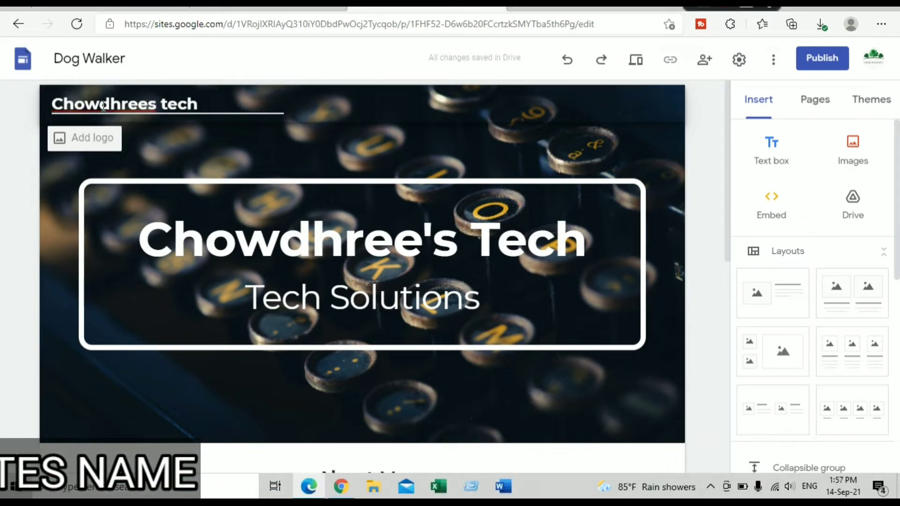
# Upload the channels4_profile image from the Downloads folder as the site logo.
pyautogui.click(74, 140)
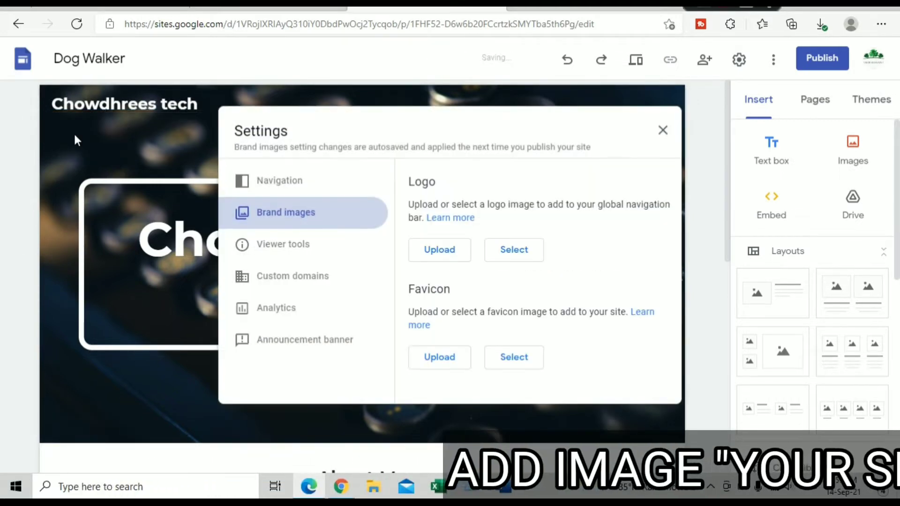
pyautogui.click(436, 258)
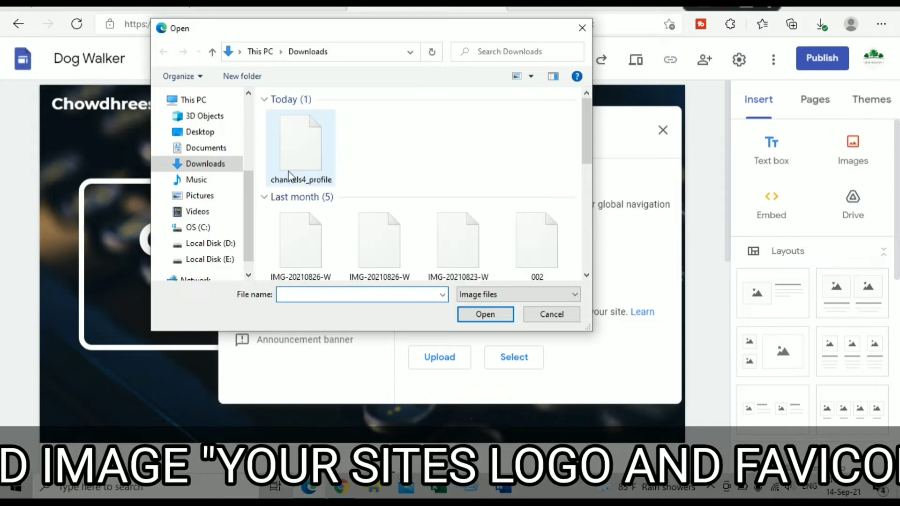
pyautogui.doubleClick(309, 148)
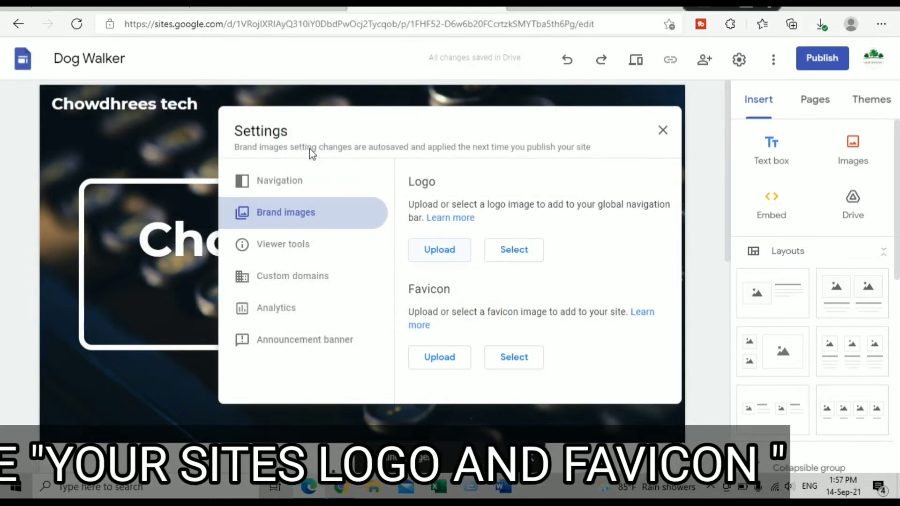
pyautogui.scroll(-3, 502, 319)
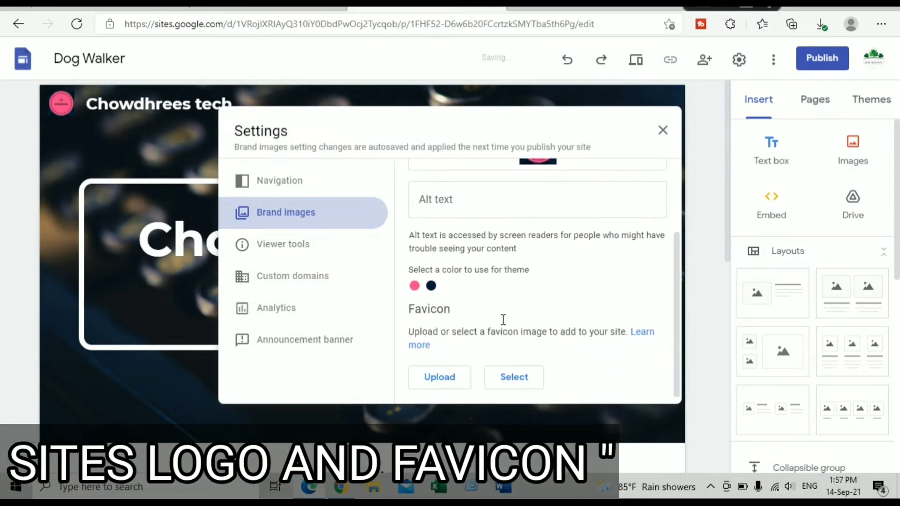
# Upload the channels4_profile image from the Downloads folder as the site favicon and close the settings.
pyautogui.click(443, 367)
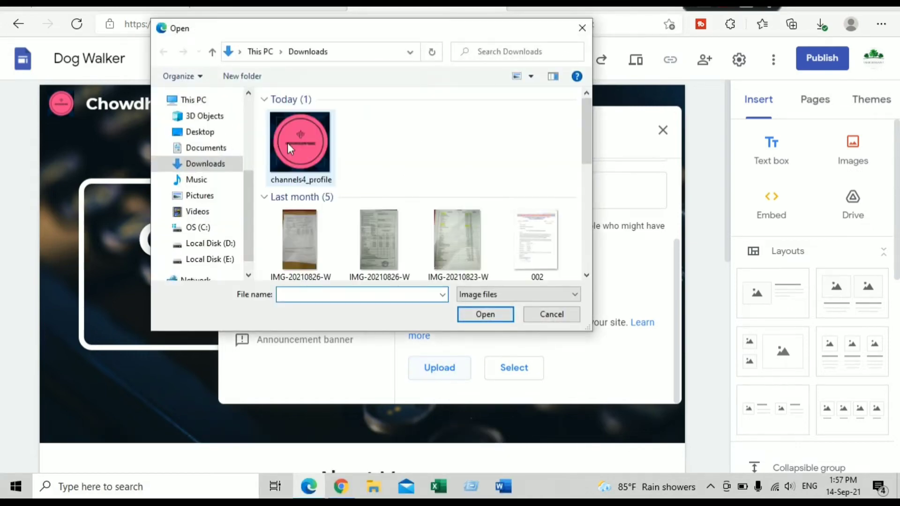
pyautogui.doubleClick(289, 137)
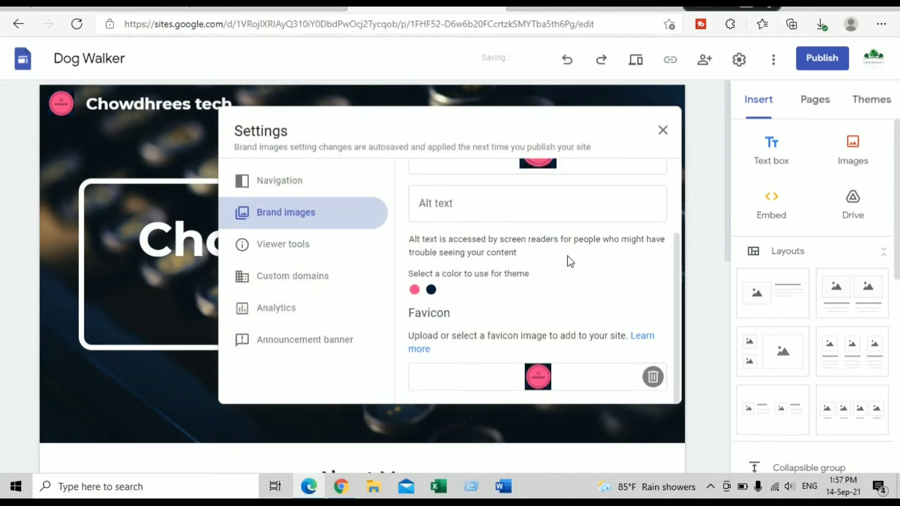
pyautogui.click(663, 132)
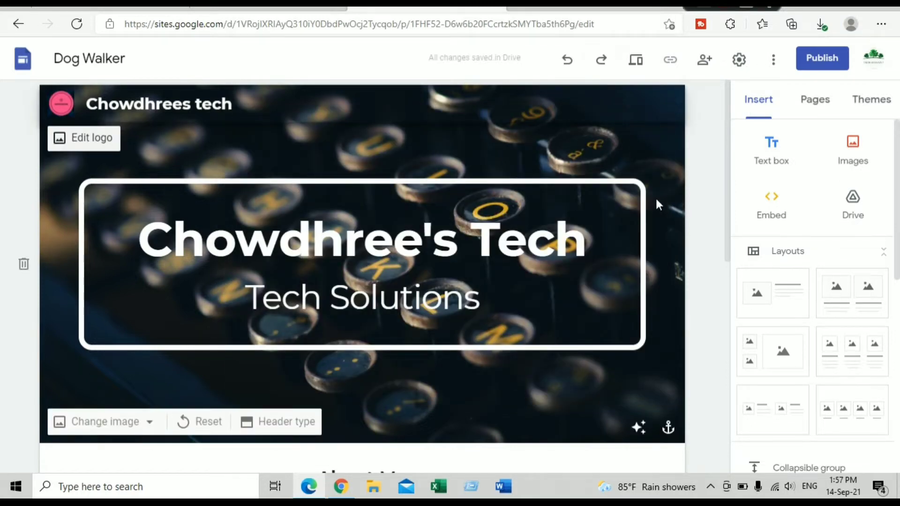
# Replace the About Me paragraph on the home page with "I like to share technology video.".
pyautogui.scroll(-5, 657, 201)
pyautogui.scroll(6, 656, 202)
pyautogui.scroll(-10, 656, 203)
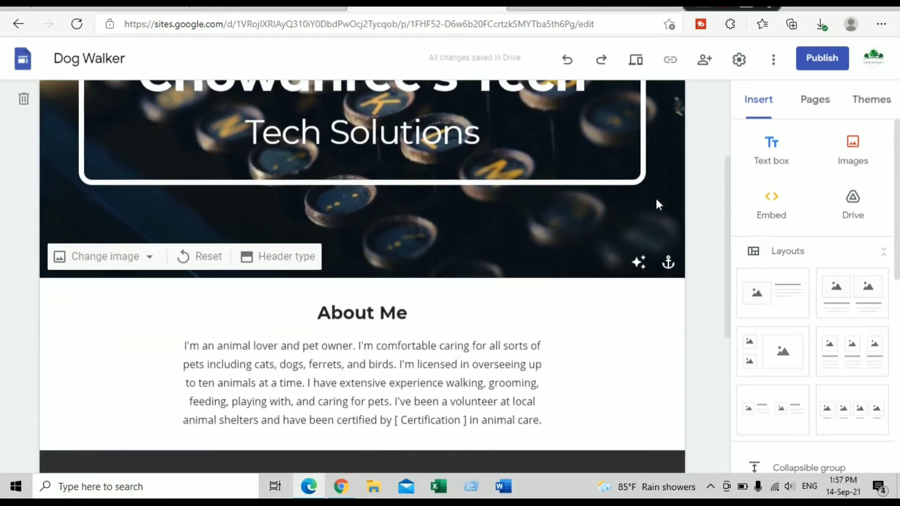
pyautogui.scroll(4, 521, 187)
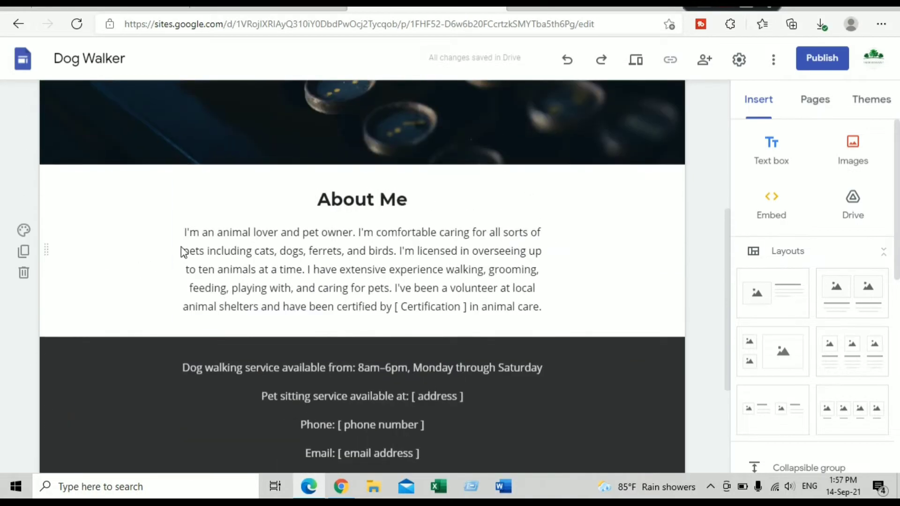
pyautogui.moveTo(183, 233); pyautogui.dragTo(453, 330)
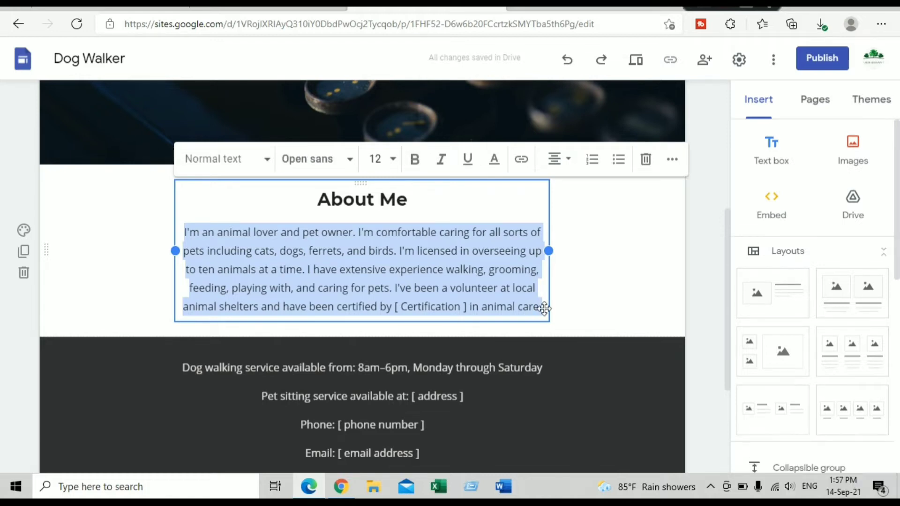
pyautogui.write('I li')
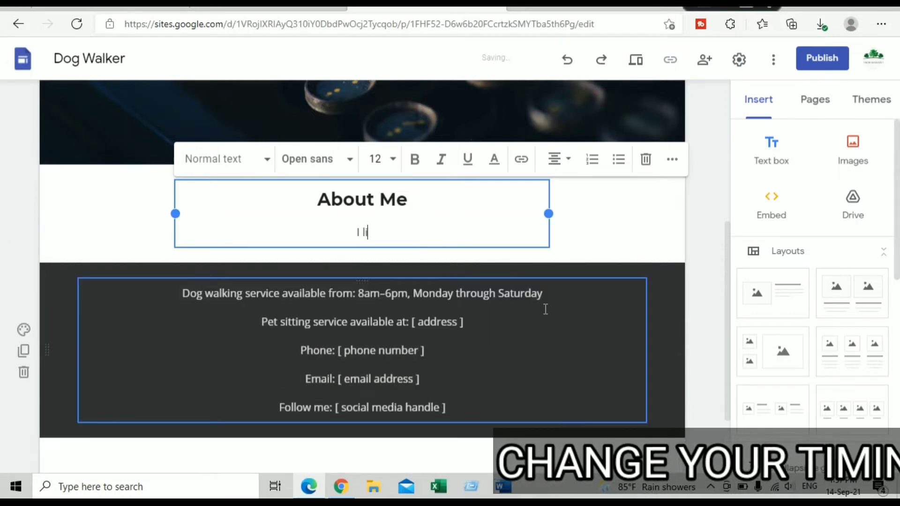
pyautogui.write('ke to share')
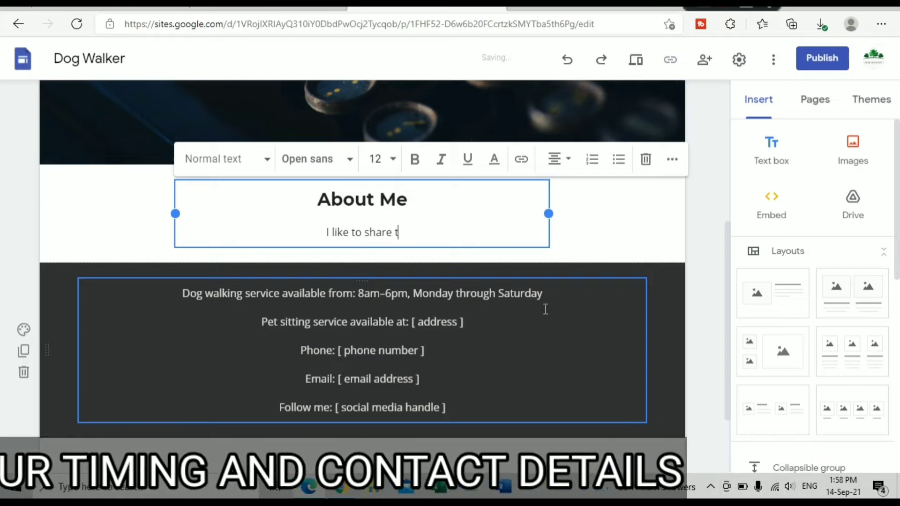
pyautogui.write(' technology video')
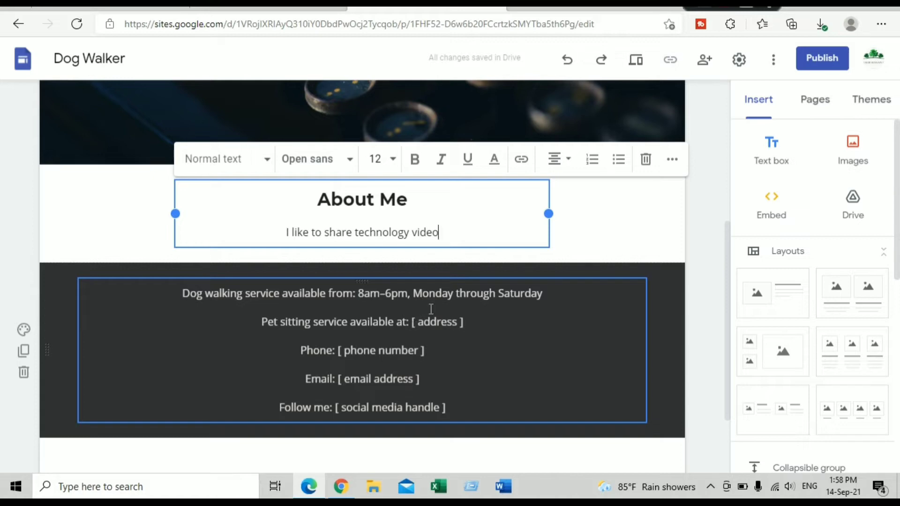
pyautogui.write('.')
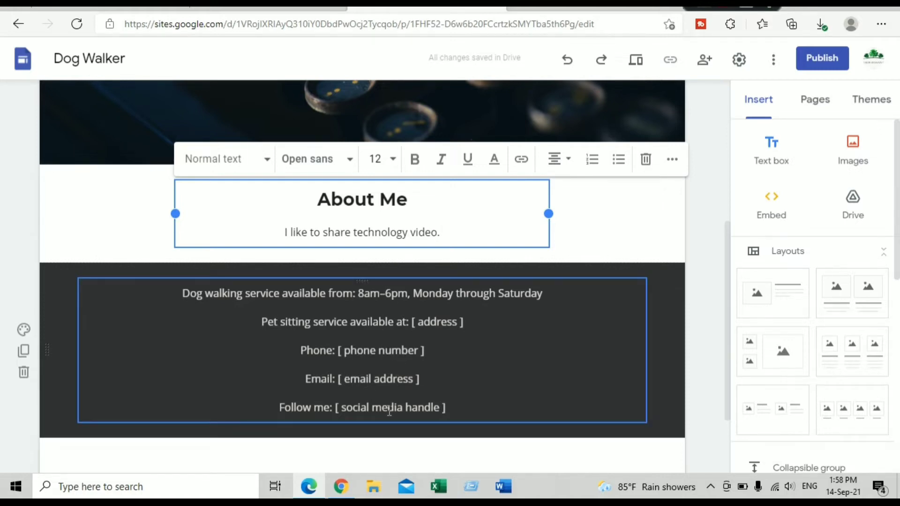
# Add a new page named "Android" to the site.
pyautogui.scroll(5, 656, 403)
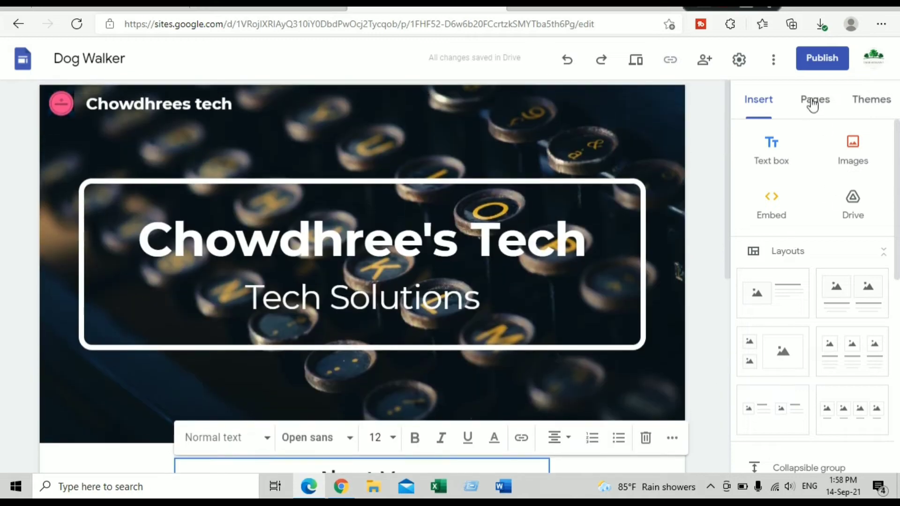
pyautogui.click(814, 104)
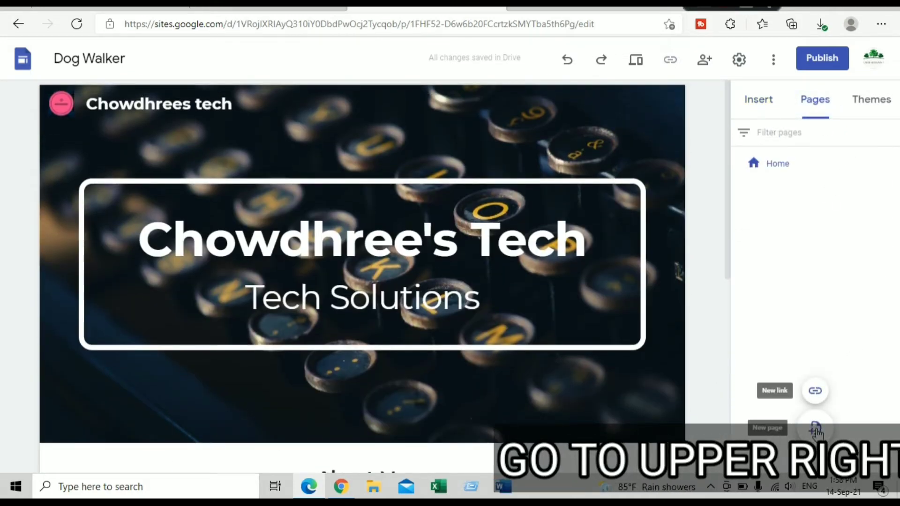
pyautogui.click(816, 428)
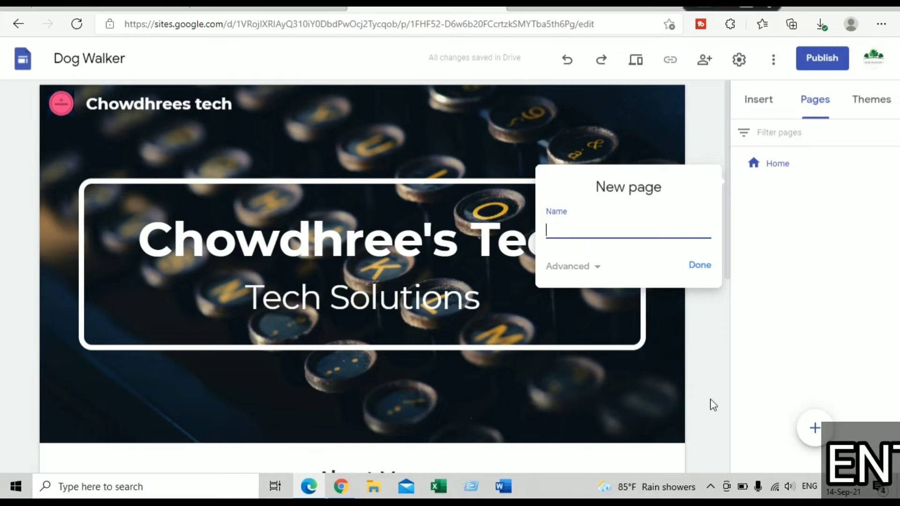
pyautogui.write('Andr')
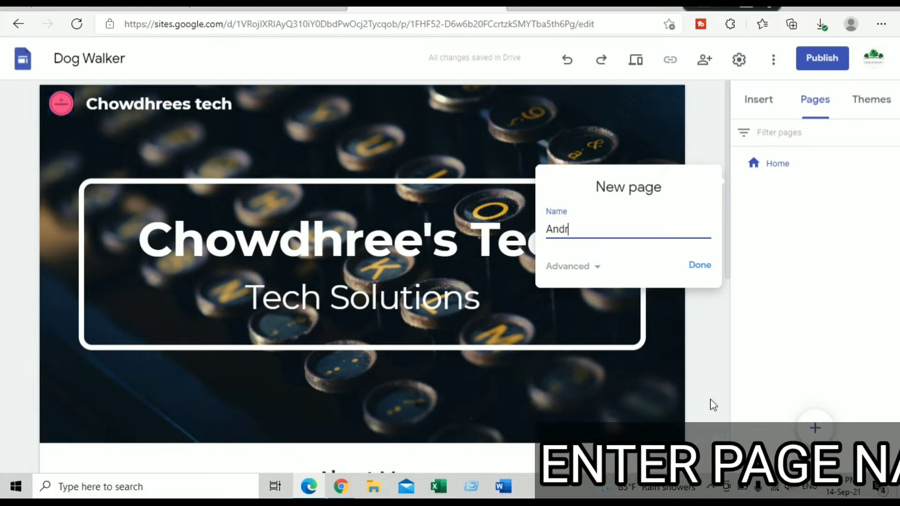
pyautogui.write('oid')
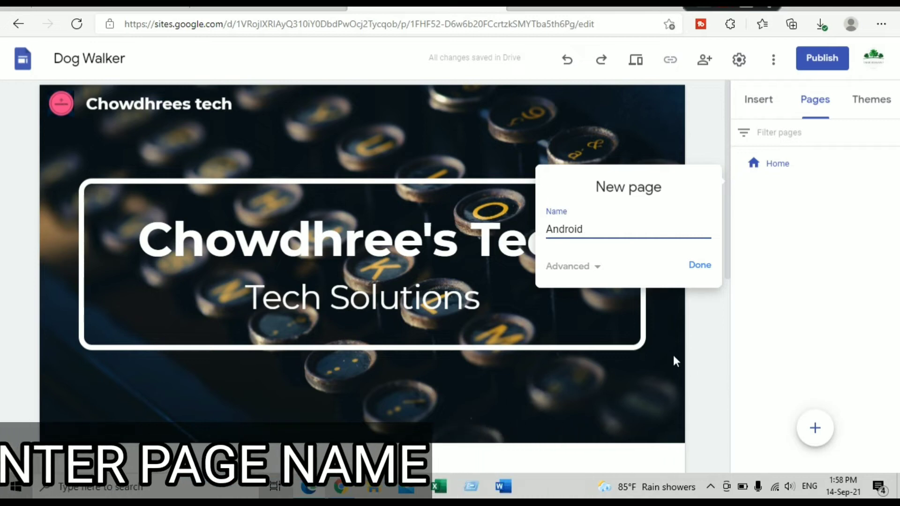
pyautogui.click(697, 266)
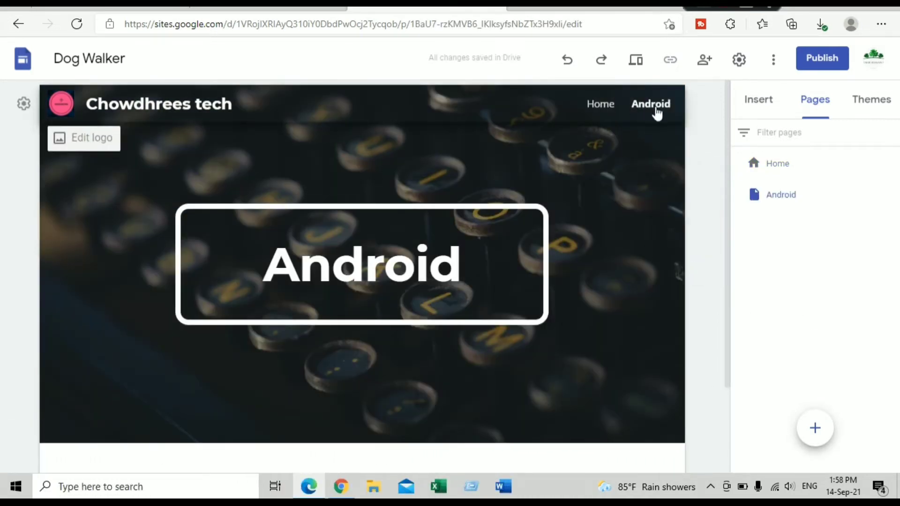
pyautogui.scroll(-2, 599, 263)
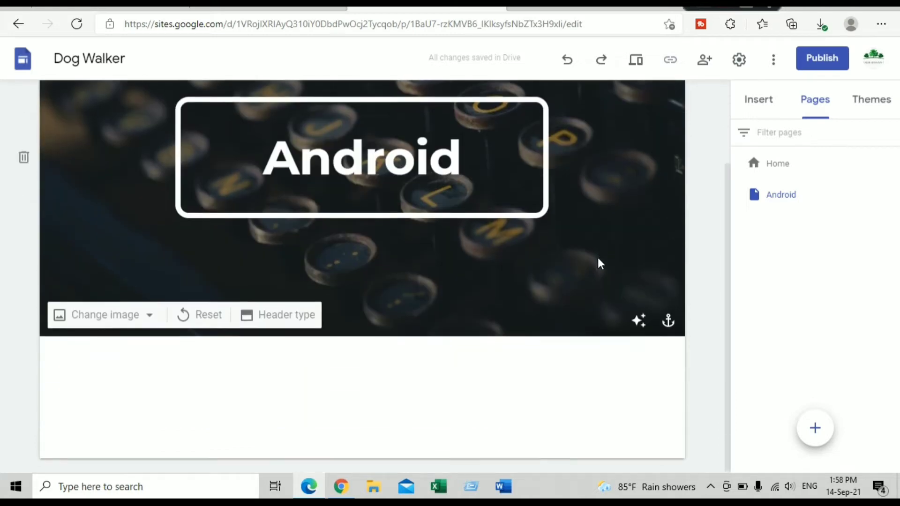
pyautogui.moveTo(400, 452)
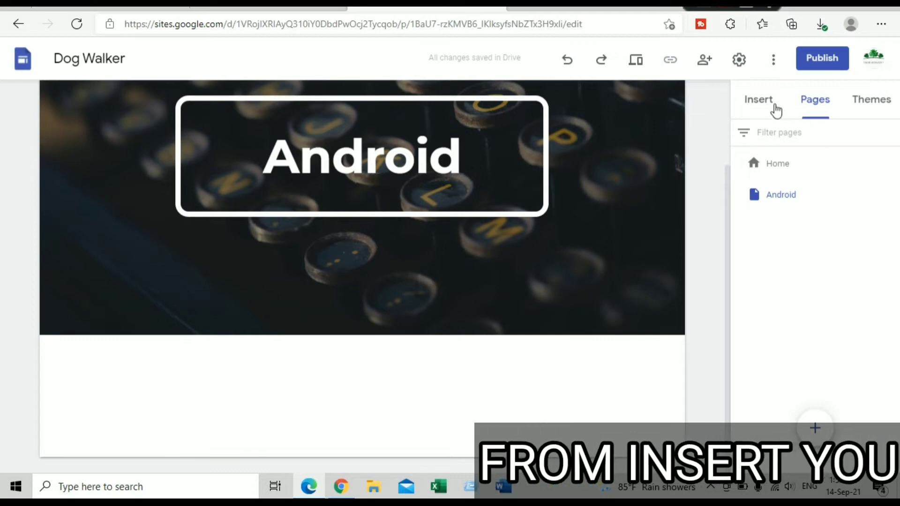
pyautogui.click(767, 105)
pyautogui.scroll(-5, 834, 282)
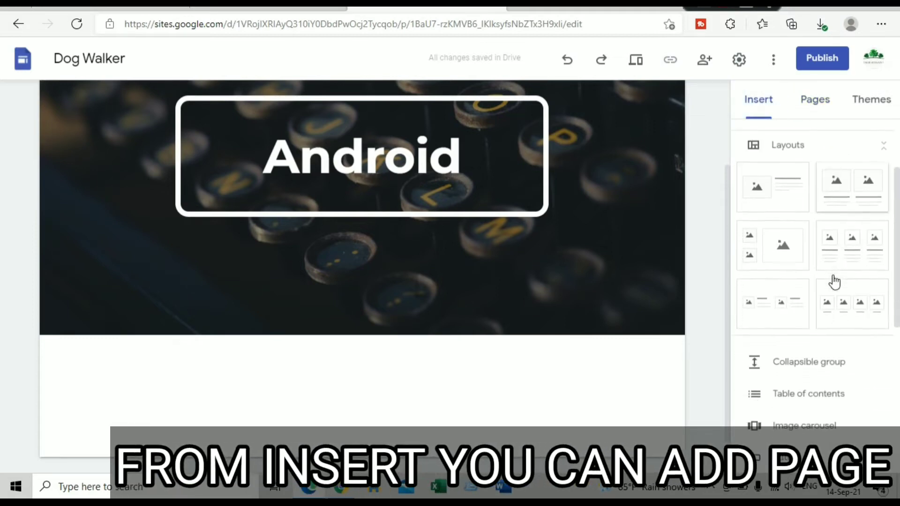
pyautogui.scroll(-1, 834, 282)
pyautogui.scroll(-2, 846, 327)
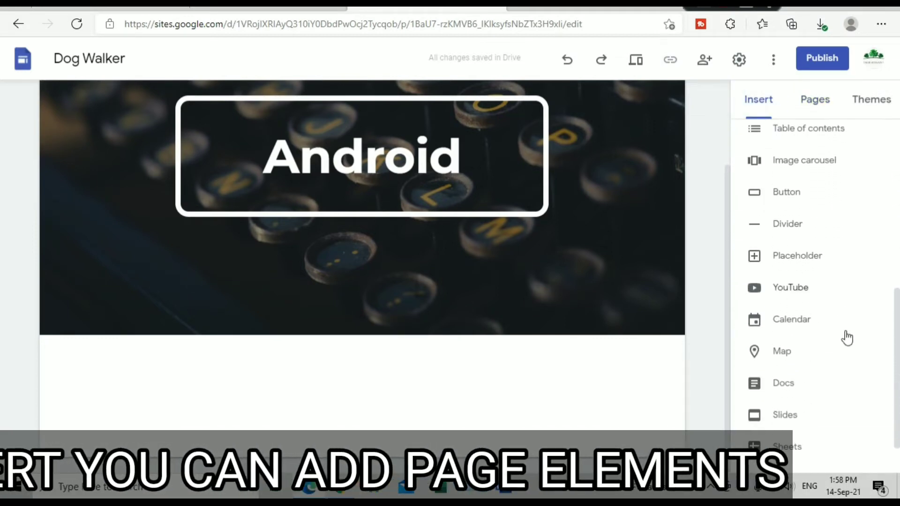
pyautogui.click(787, 289)
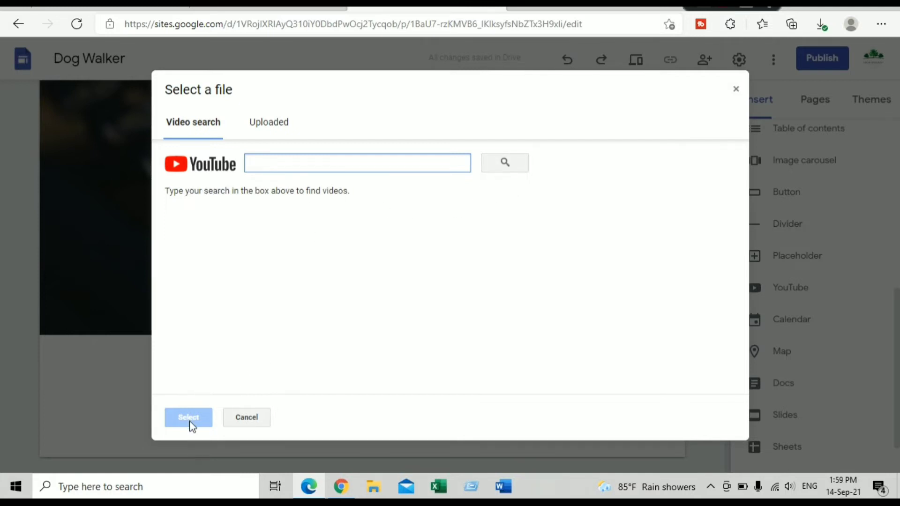
pyautogui.click(248, 419)
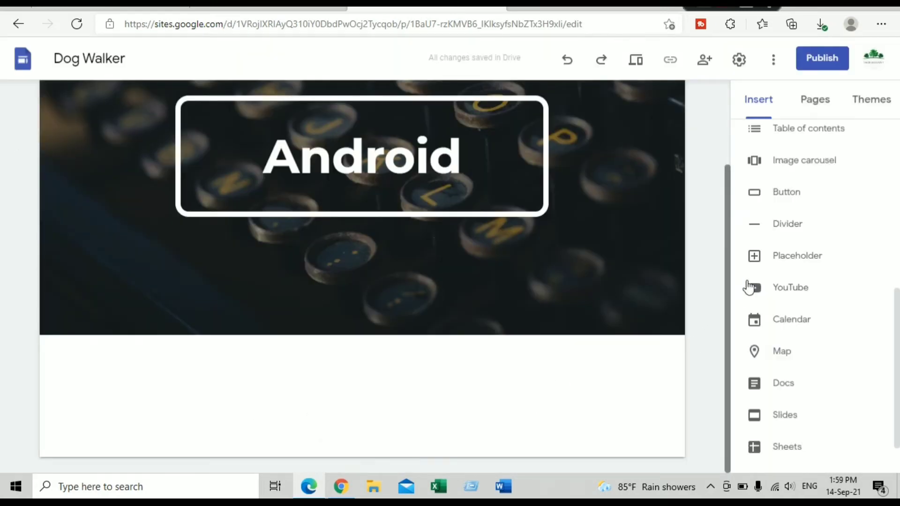
pyautogui.click(787, 192)
pyautogui.click(786, 192)
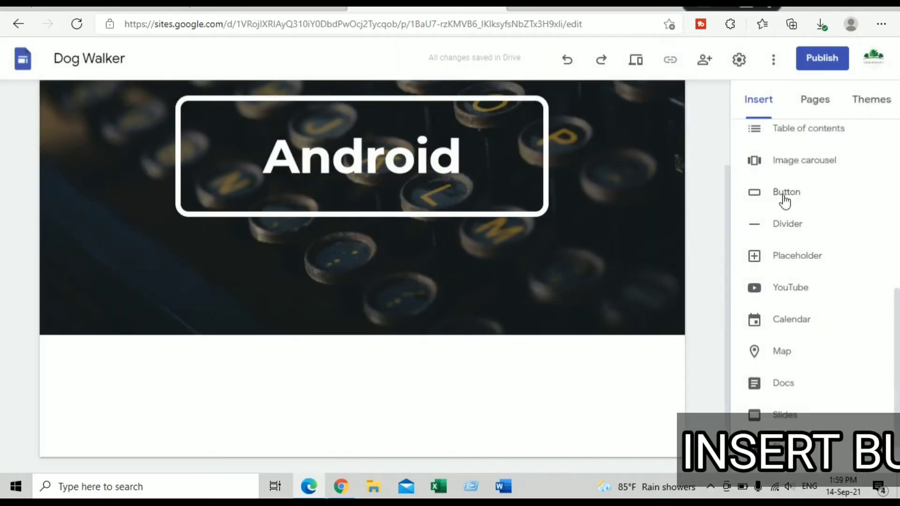
pyautogui.click(779, 193)
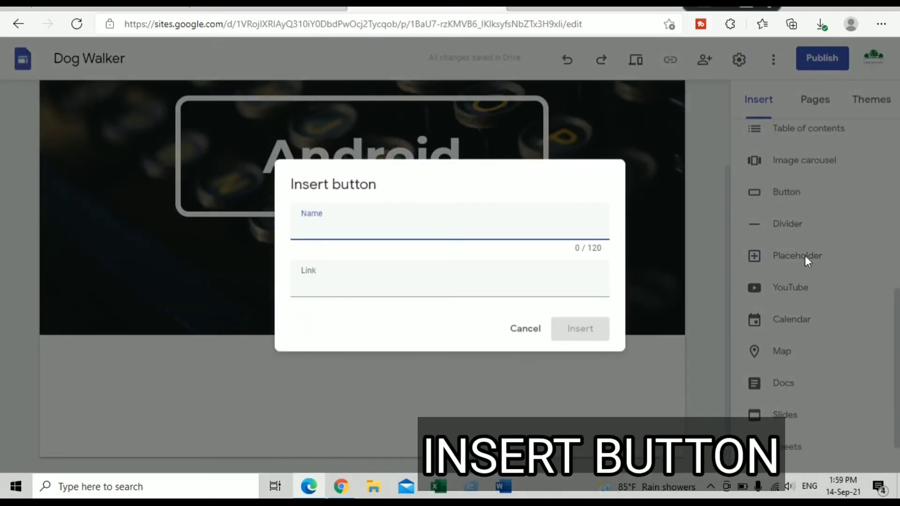
pyautogui.write('Y')
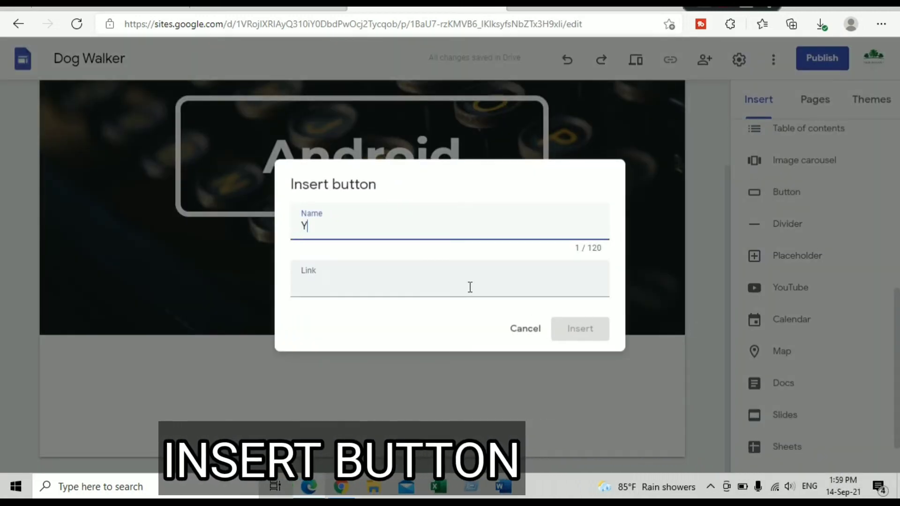
pyautogui.write('outube')
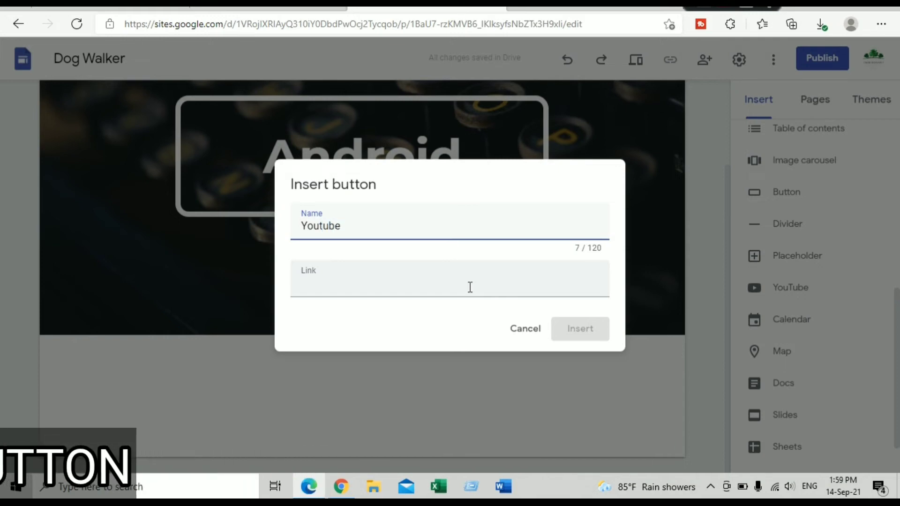
pyautogui.click(470, 287)
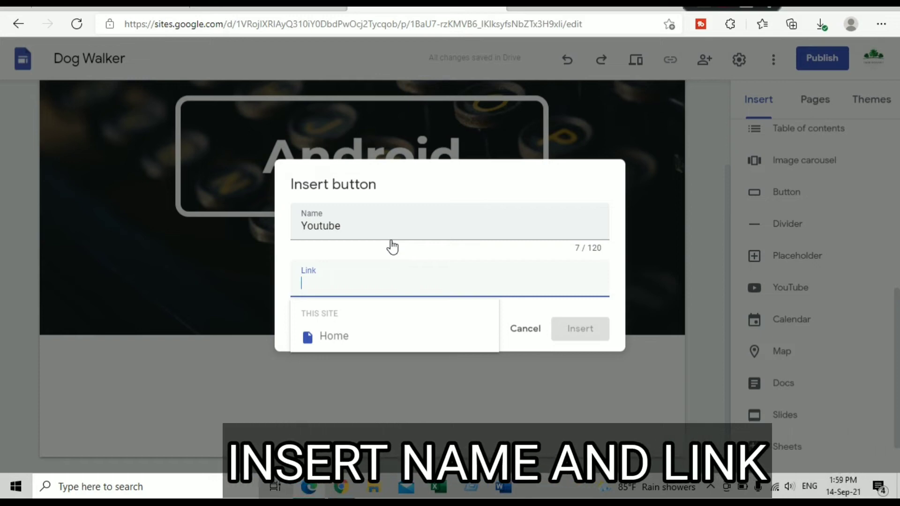
pyautogui.write('https://sites.google.com/view/chowdhrees-tech/home')
pyautogui.hotkey('shift', 'Left')
pyautogui.hotkey('shift', 'Left')
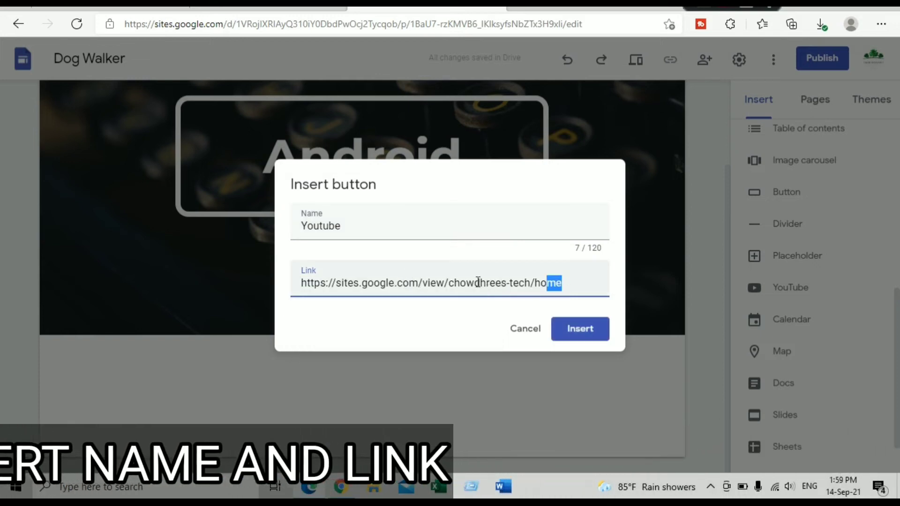
pyautogui.hotkey('ctrl', 'a')
pyautogui.press('BackSpace')
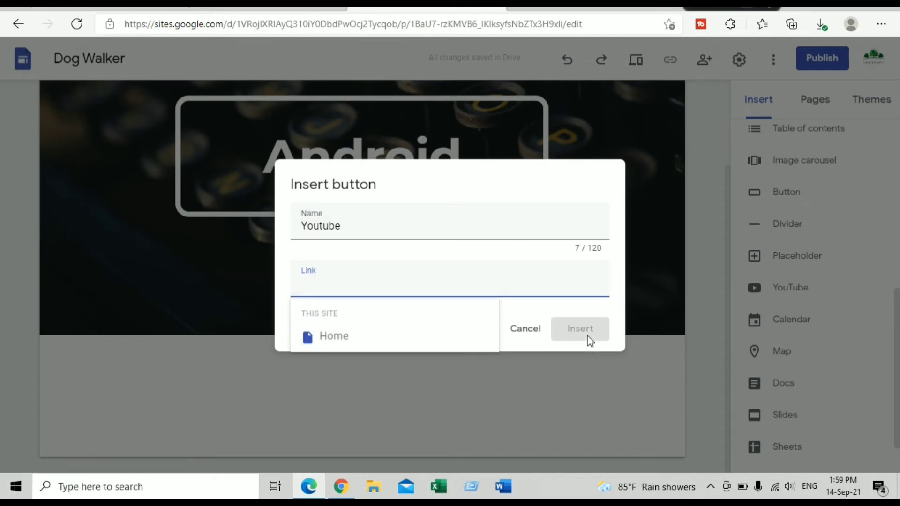
pyautogui.click(569, 394)
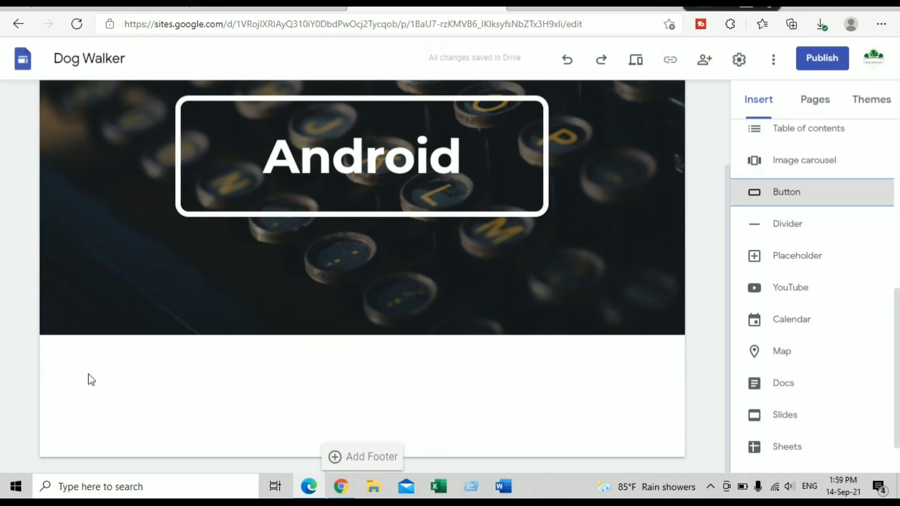
# Try the blue and dark red colours of the Diplomat theme and apply its dark indigo colour.
pyautogui.click(864, 105)
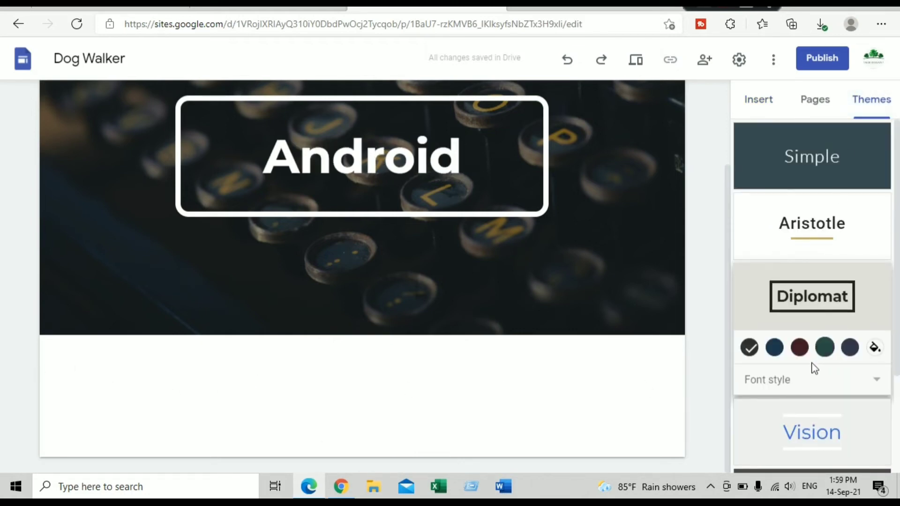
pyautogui.click(774, 349)
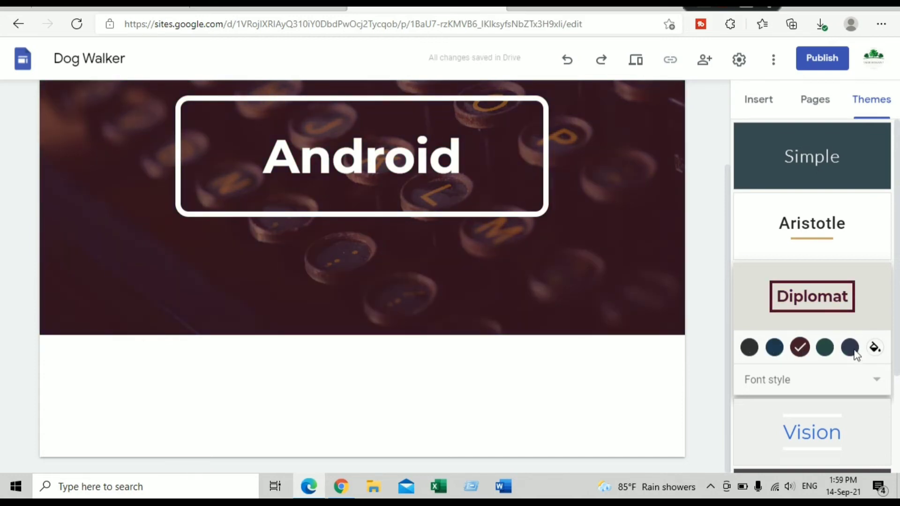
pyautogui.scroll(3, 730, 309)
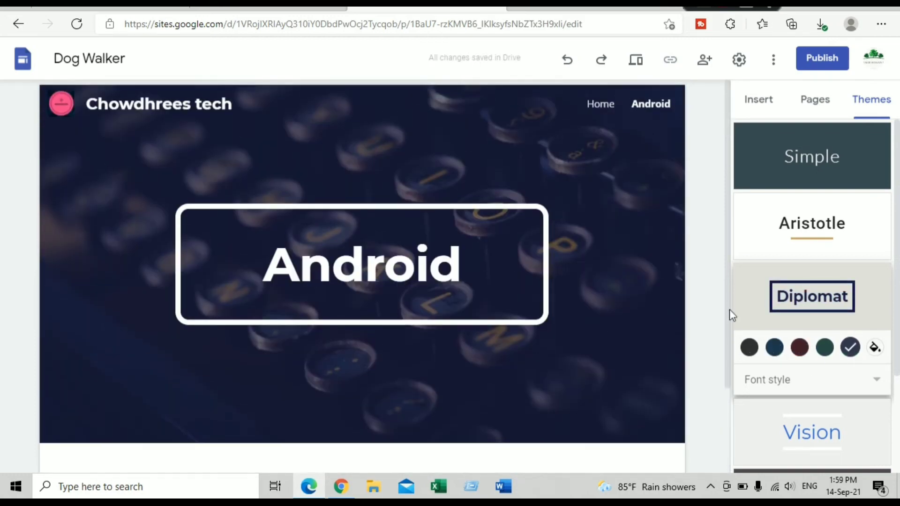
pyautogui.click(765, 105)
pyautogui.scroll(-1, 825, 243)
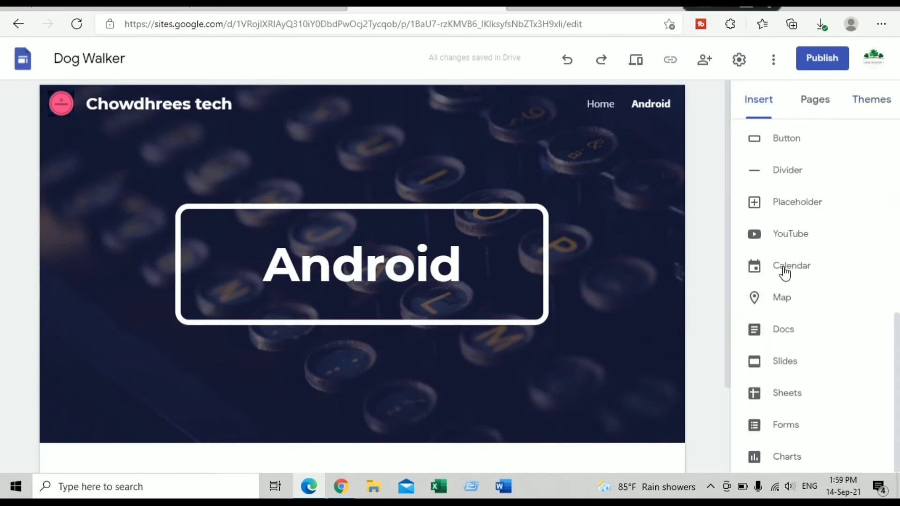
pyautogui.scroll(5, 788, 207)
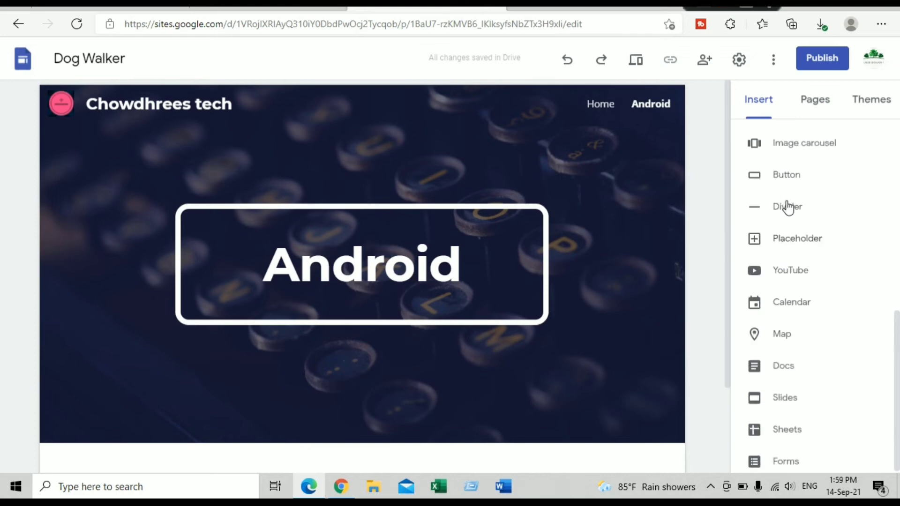
# Add a layout section with two small stacked image placeholders beside one large placeholder to the Android page.
pyautogui.scroll(3, 788, 208)
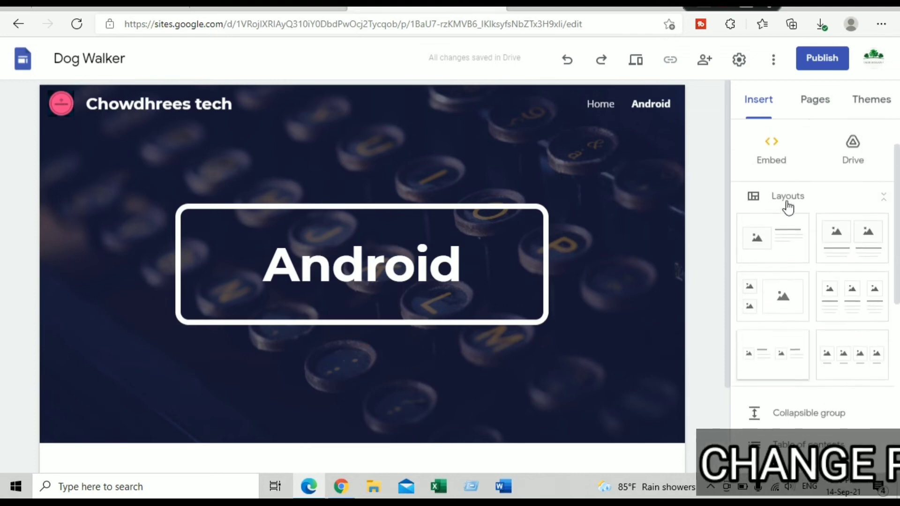
pyautogui.click(772, 300)
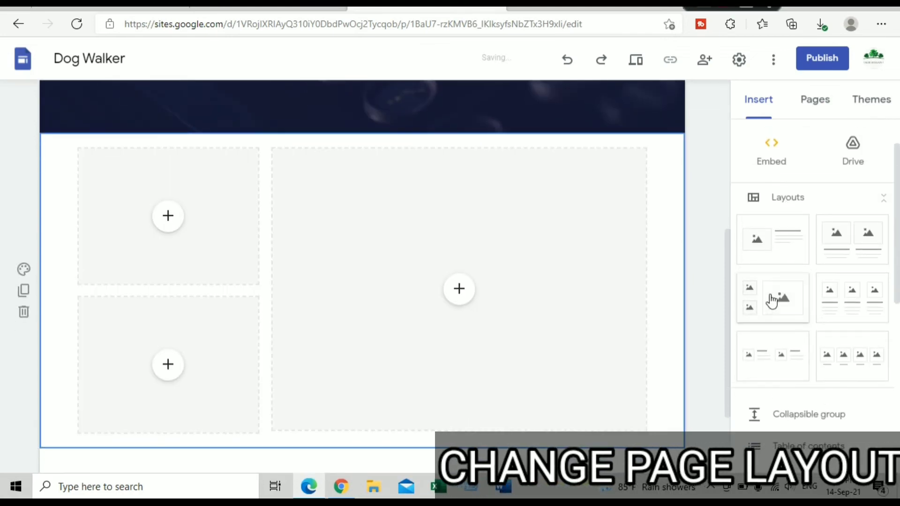
pyautogui.scroll(5, 598, 301)
pyautogui.scroll(-6, 599, 302)
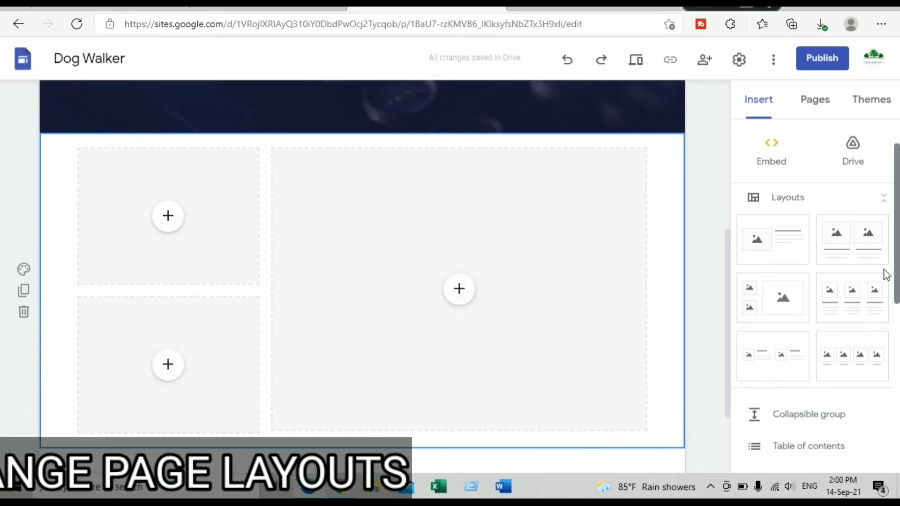
# Add a two-column layout section with an image placeholder above a heading and text in each column.
pyautogui.click(852, 249)
pyautogui.scroll(6, 444, 296)
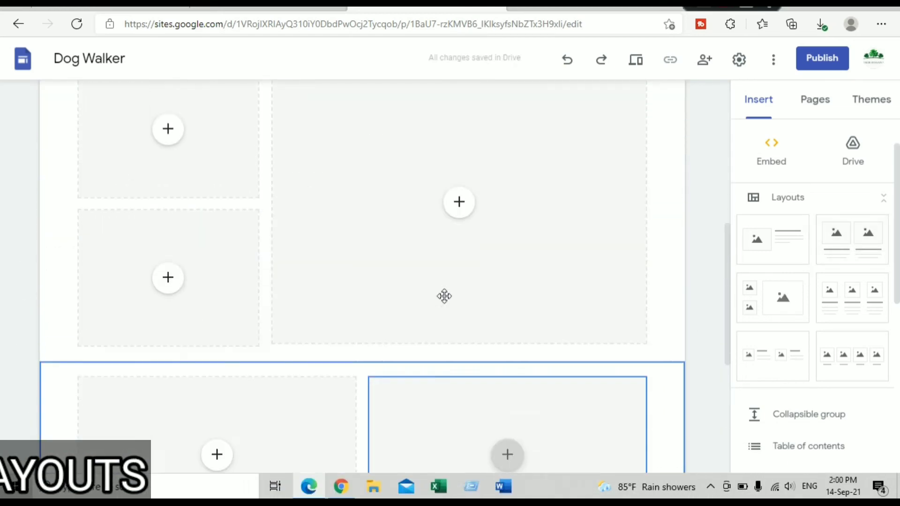
pyautogui.scroll(-5, 444, 296)
pyautogui.scroll(-1, 444, 296)
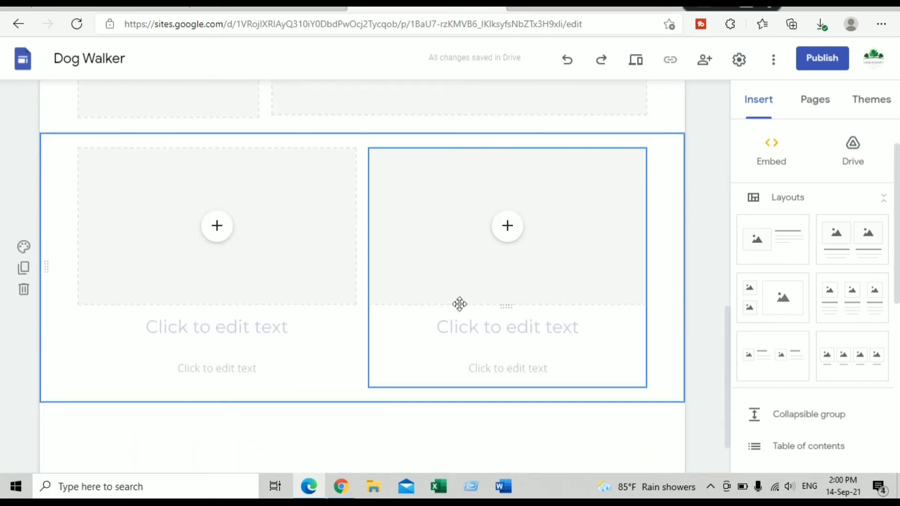
pyautogui.scroll(6, 461, 235)
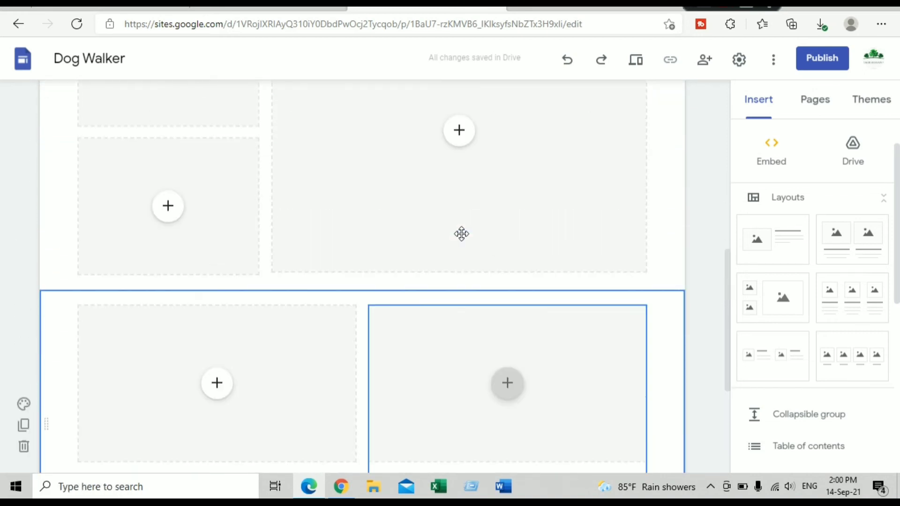
# Add a three-column layout section with images, headings and text below the two-column section.
pyautogui.click(840, 309)
pyautogui.scroll(6, 558, 315)
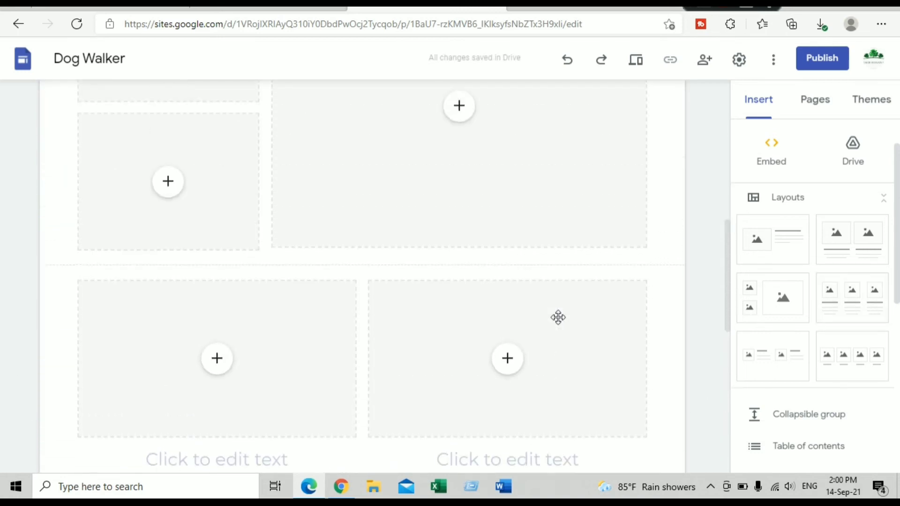
pyautogui.scroll(8, 558, 318)
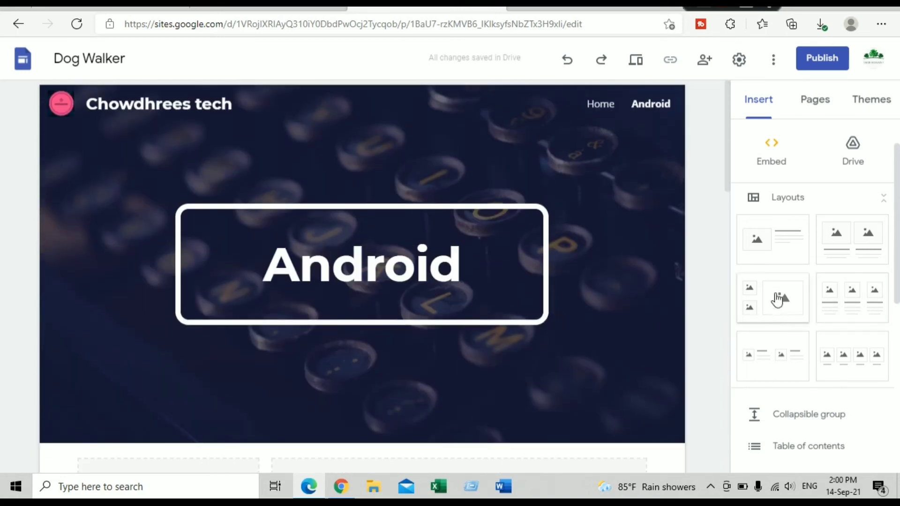
# Add a layout section with one image beside text to the Android page and go back to the Home page.
pyautogui.click(775, 257)
pyautogui.scroll(10, 643, 342)
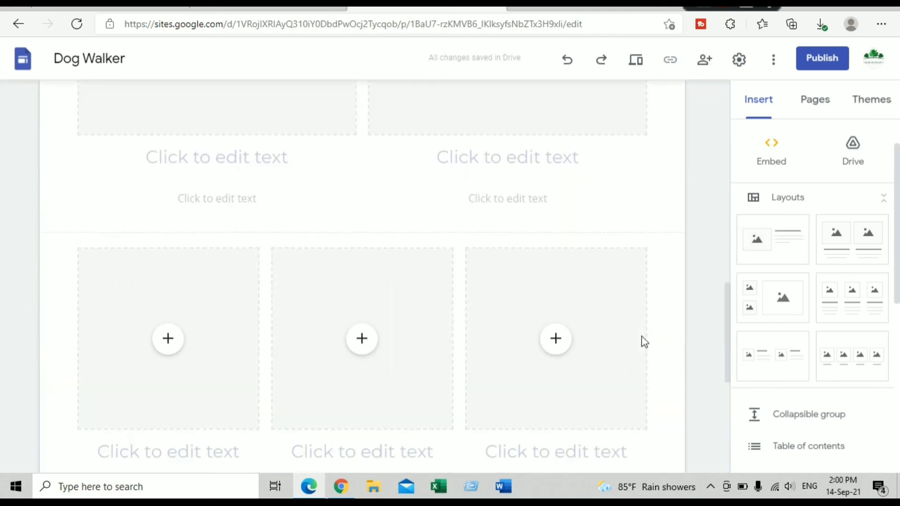
pyautogui.scroll(10, 644, 342)
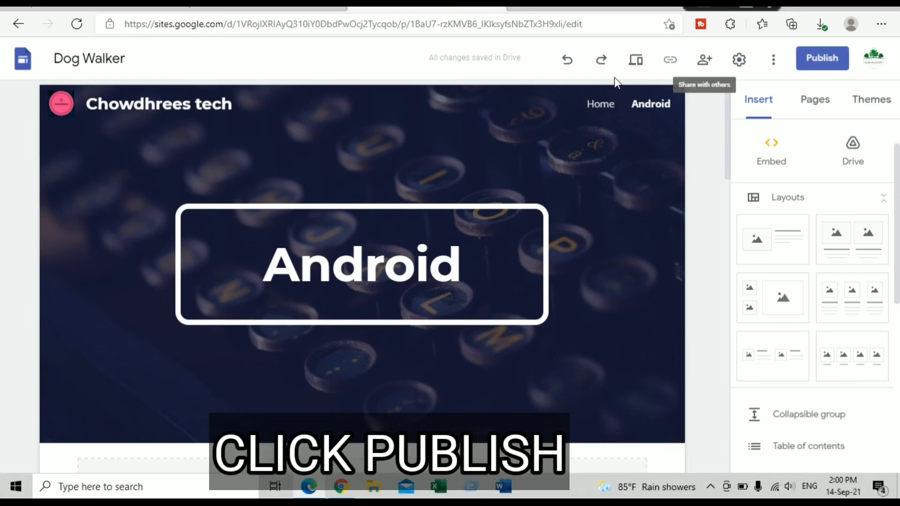
pyautogui.click(598, 105)
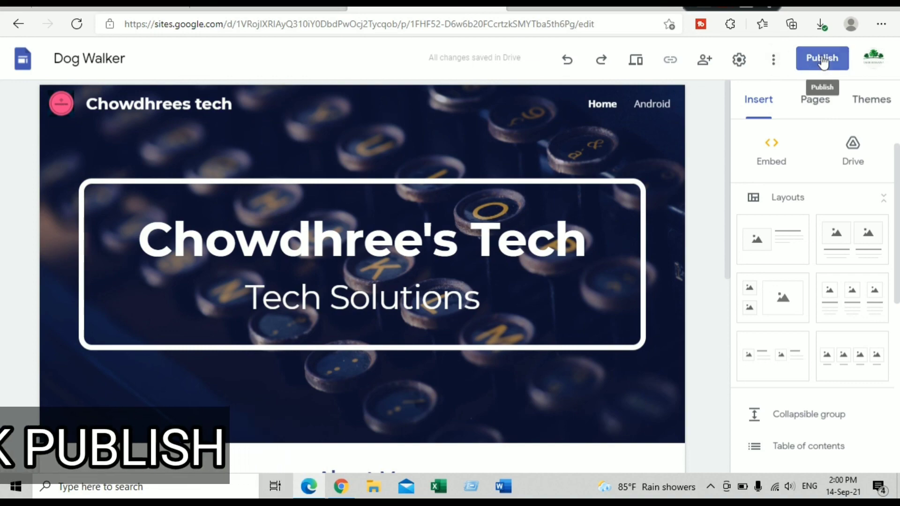